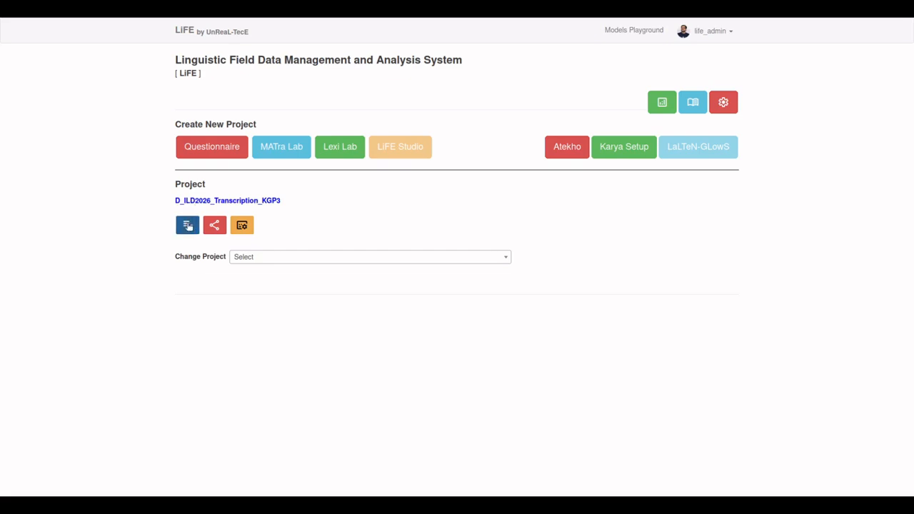
Open the D_ILD2026_Transcription_KGP3 project's transcription workspace and sync its audio data
left_click(188, 226)
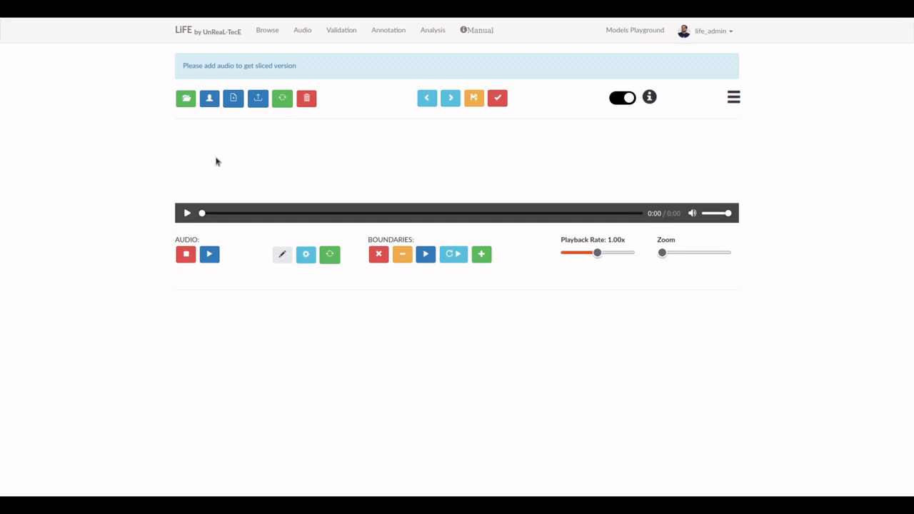
left_click(283, 101)
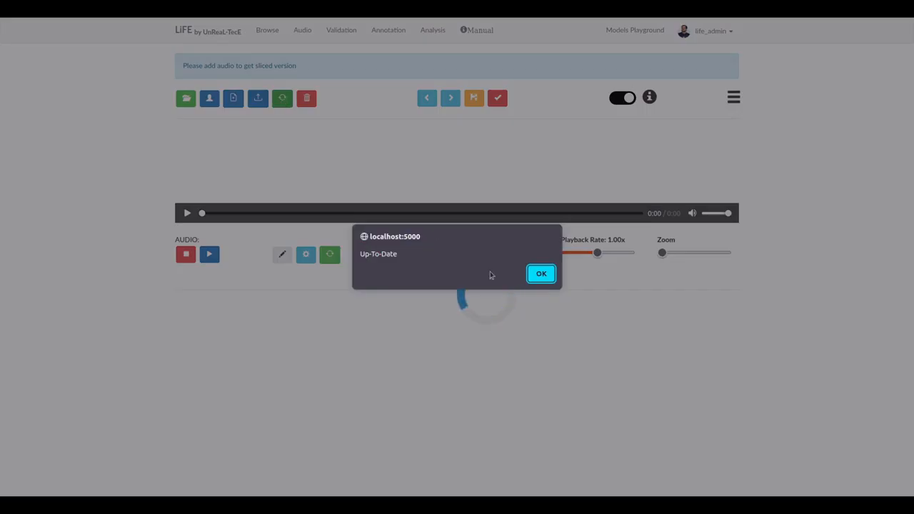
left_click(540, 273)
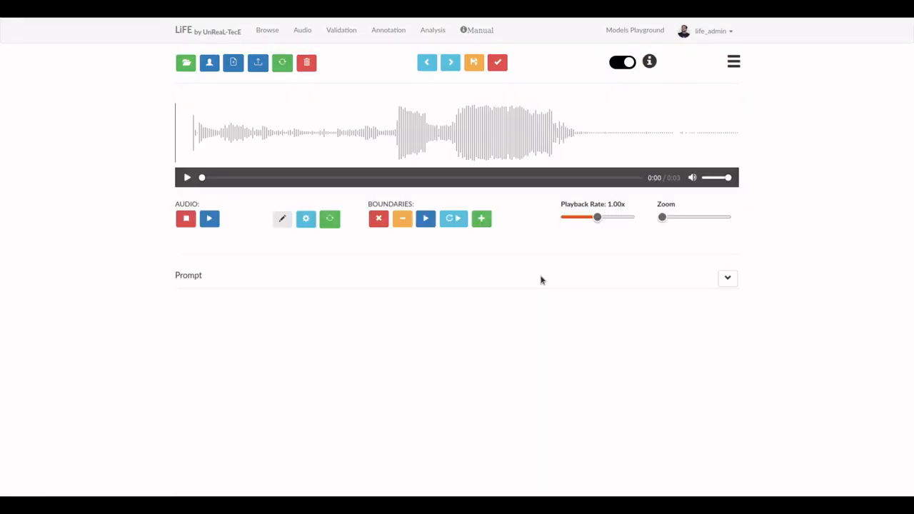
Show the audio file's project details, check the available audio sources and set the transcription source to latest
left_click(650, 63)
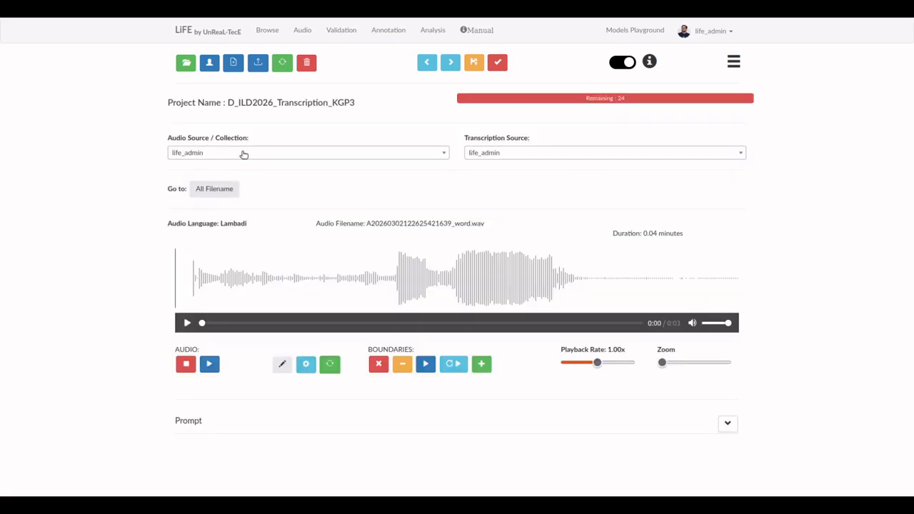
left_click(276, 154)
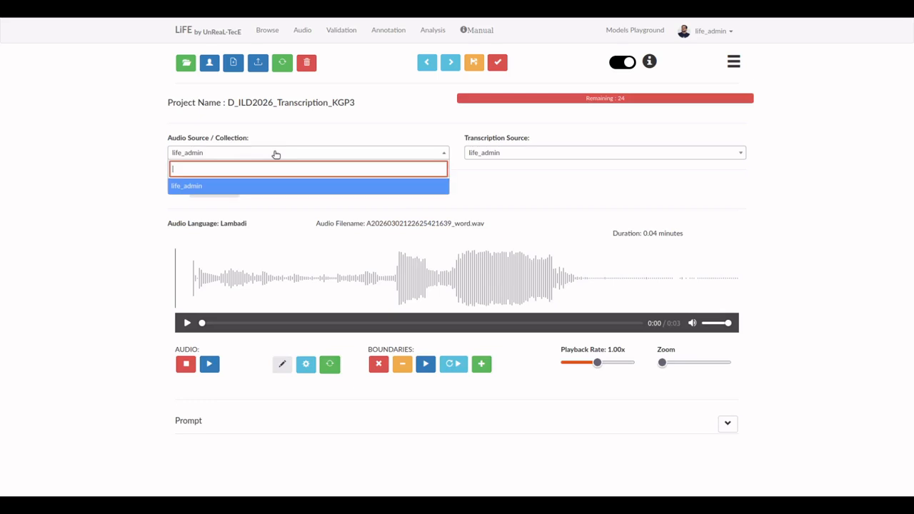
left_click(276, 155)
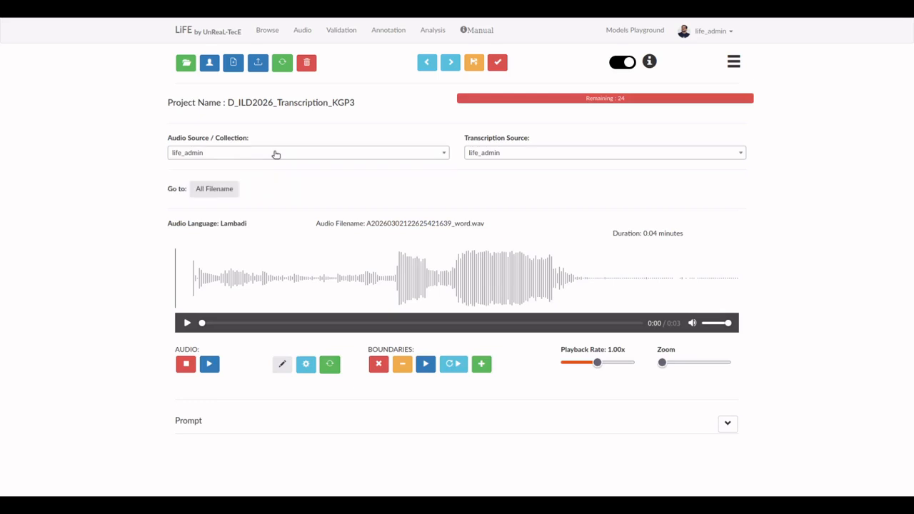
left_click(275, 154)
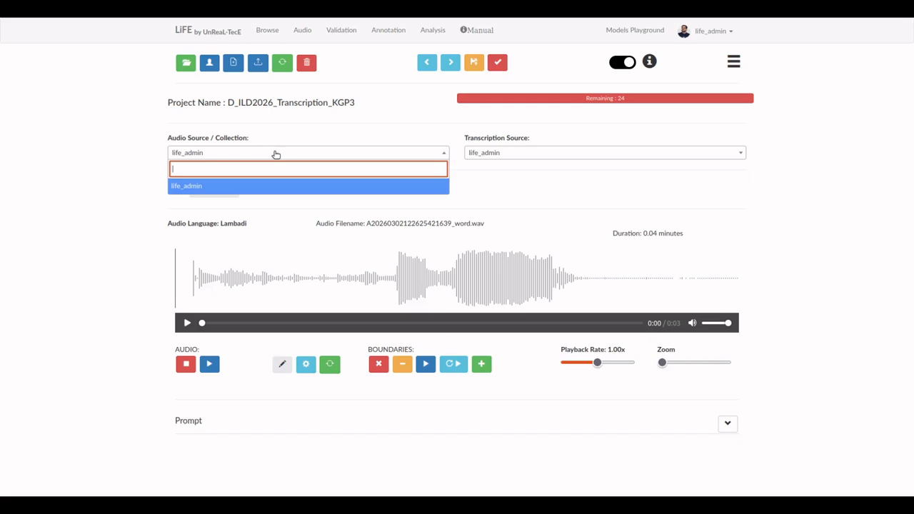
left_click(276, 155)
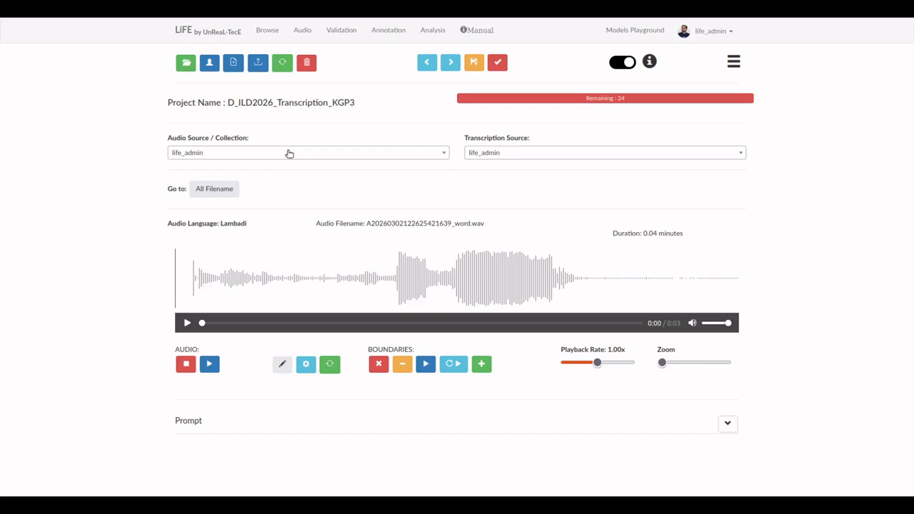
left_click(513, 153)
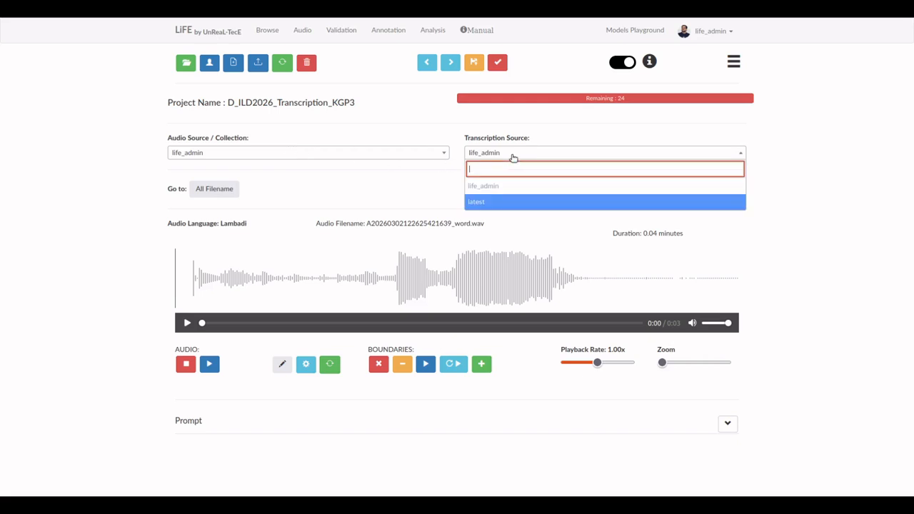
left_click(477, 202)
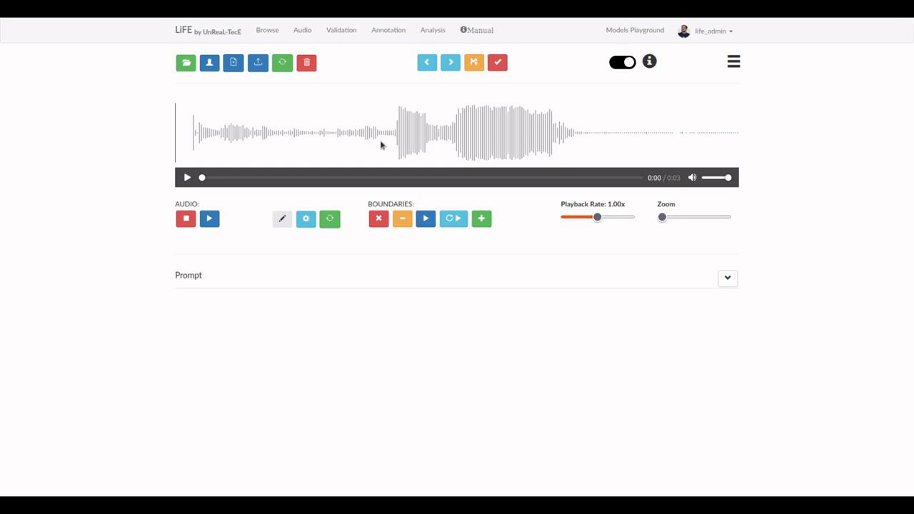
Play the recording and mark boundaries on the spoken word (about 0.98–1.81 s), the noise before it and the silence after it
left_click(211, 220)
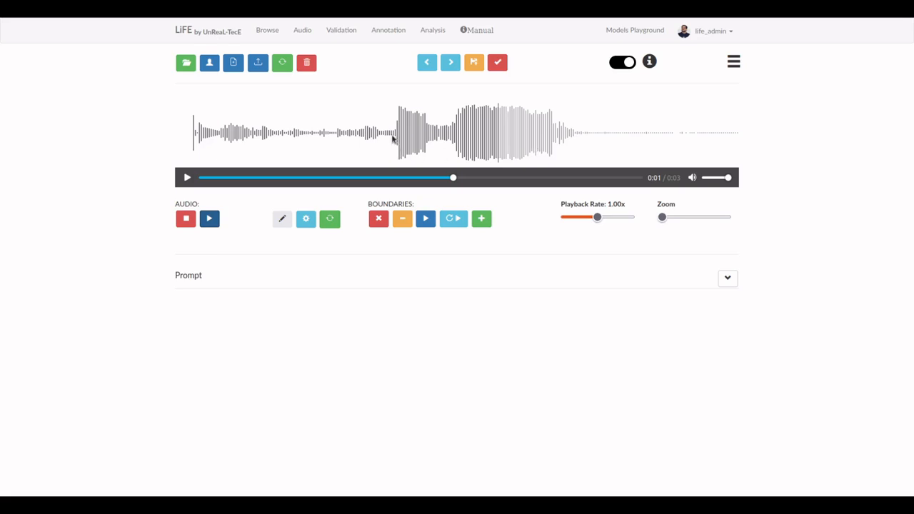
left_click_drag(393, 140, 583, 132)
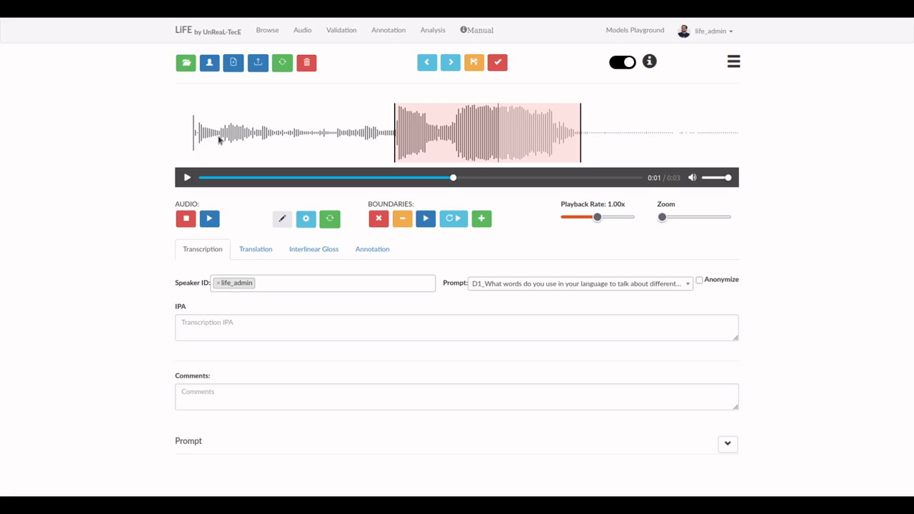
left_click_drag(219, 140, 354, 147)
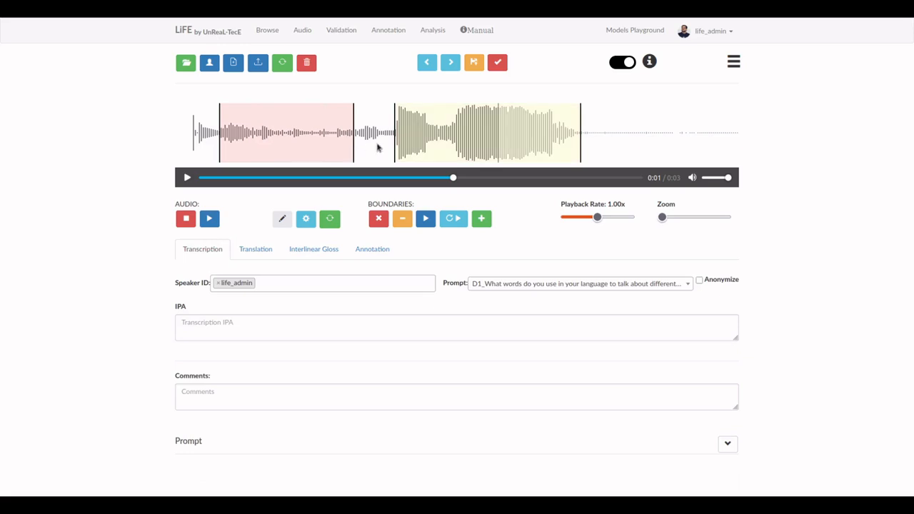
left_click_drag(644, 145, 743, 149)
Delete the boundaries over the noise before the spoken word and over the silence after it
left_click(321, 141)
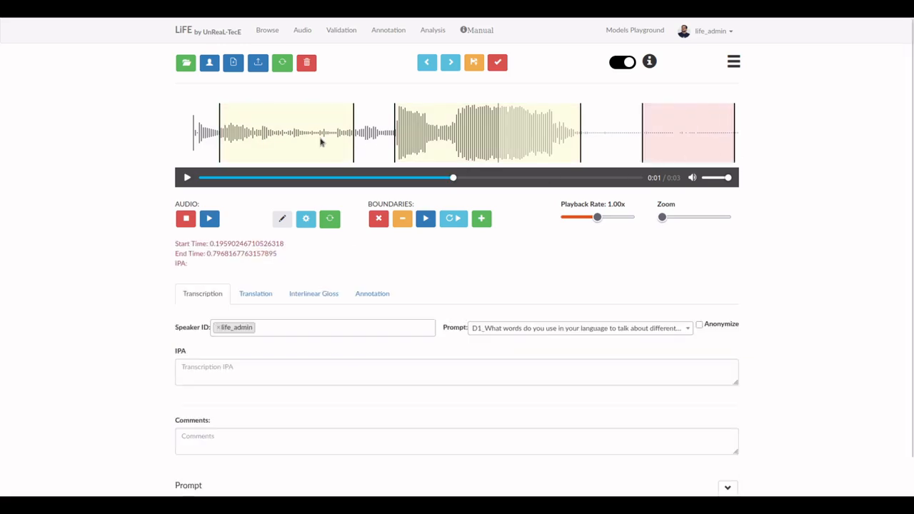
left_click(321, 141)
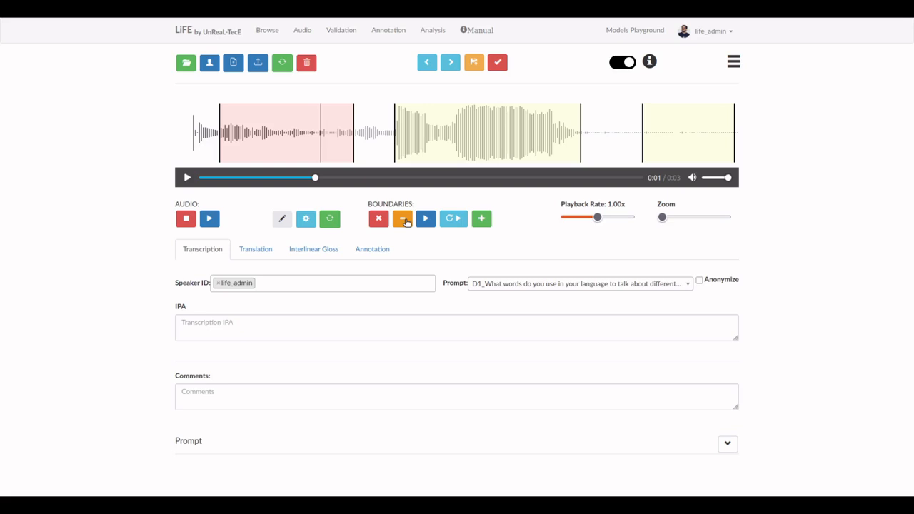
left_click(405, 222)
left_click(623, 139)
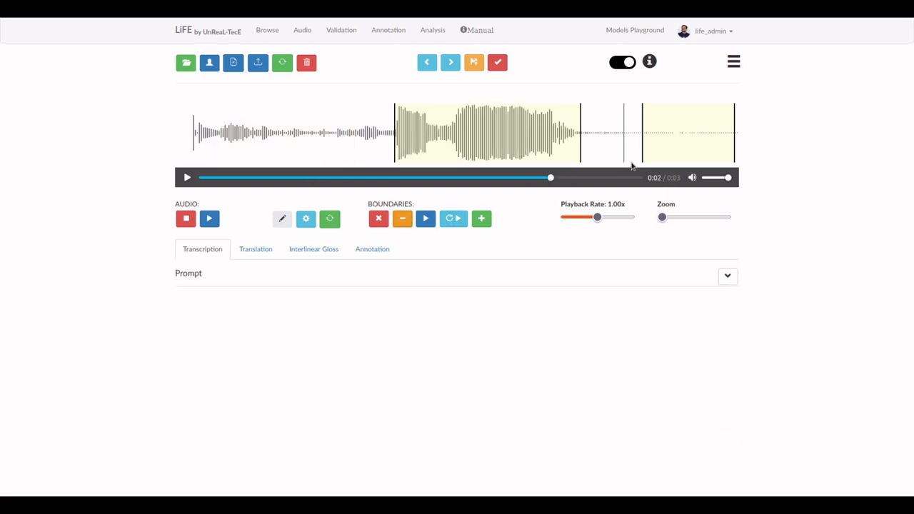
left_click(674, 150)
left_click(404, 222)
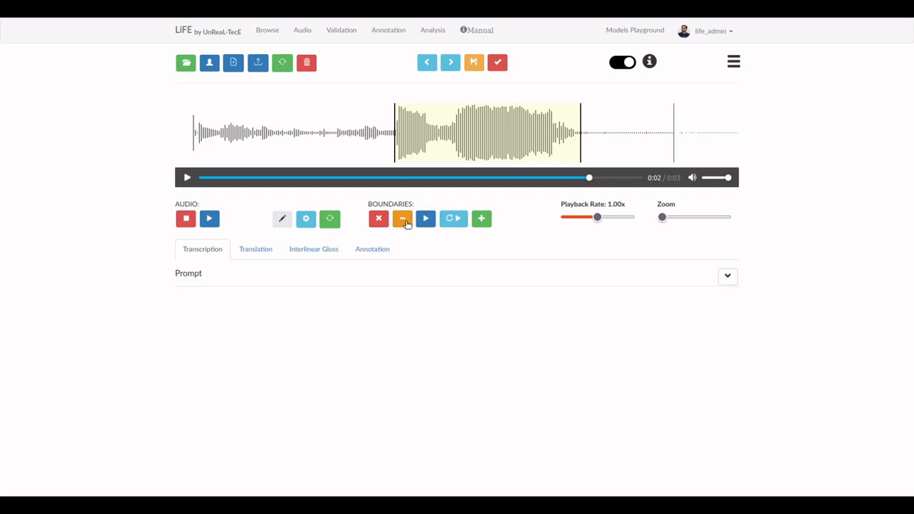
Mark another boundary over the noise before the spoken word and delete it again
left_click(477, 143)
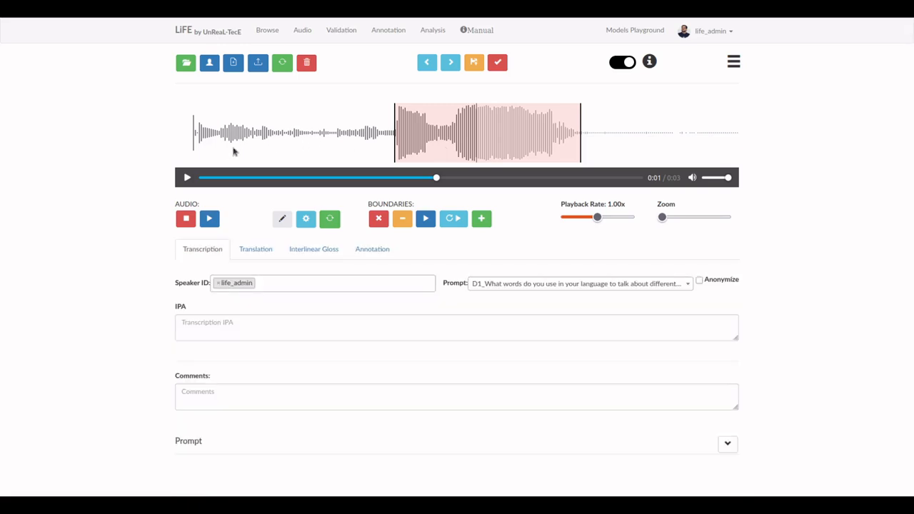
left_click_drag(219, 148, 342, 155)
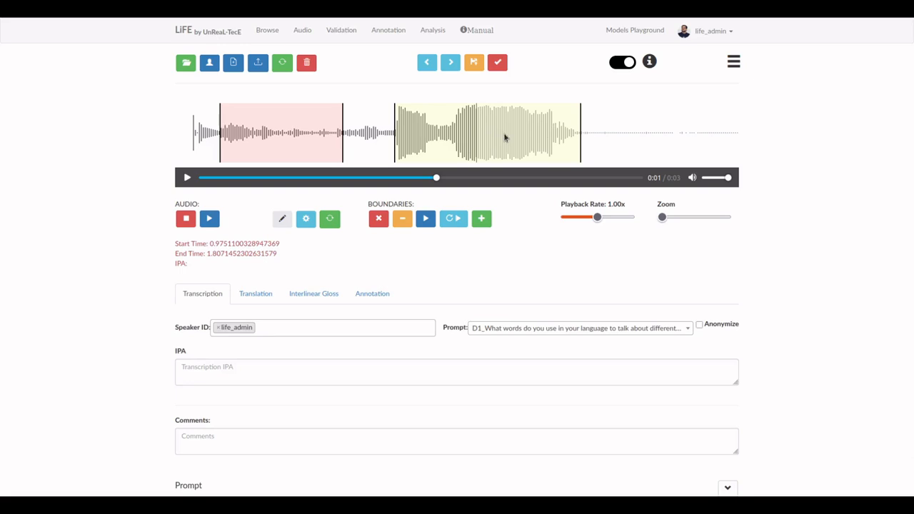
left_click(312, 147)
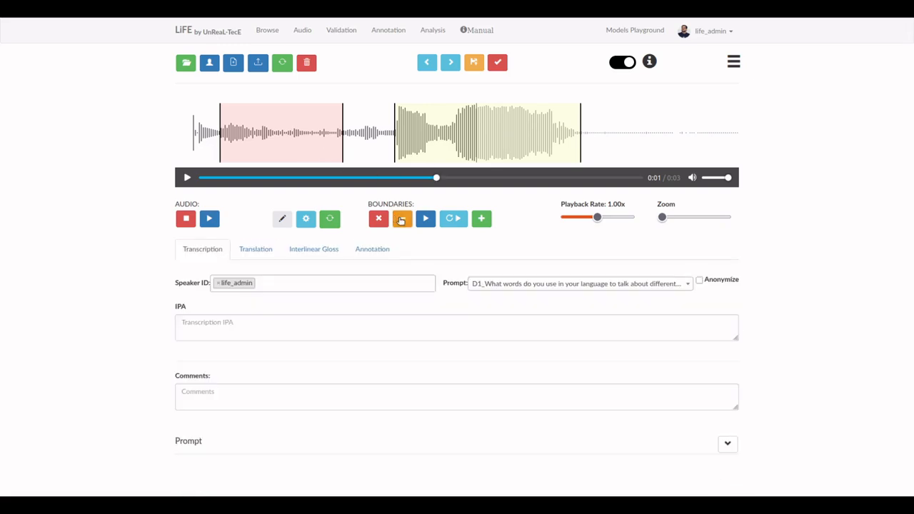
left_click(401, 219)
Select the spoken word's boundary and listen to it, first in a loop and then as a single playback
left_click(476, 153)
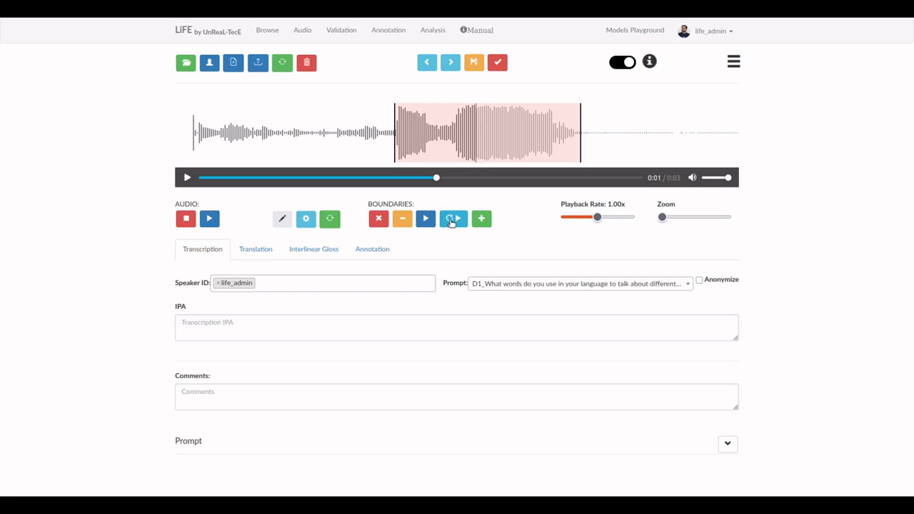
left_click(450, 222)
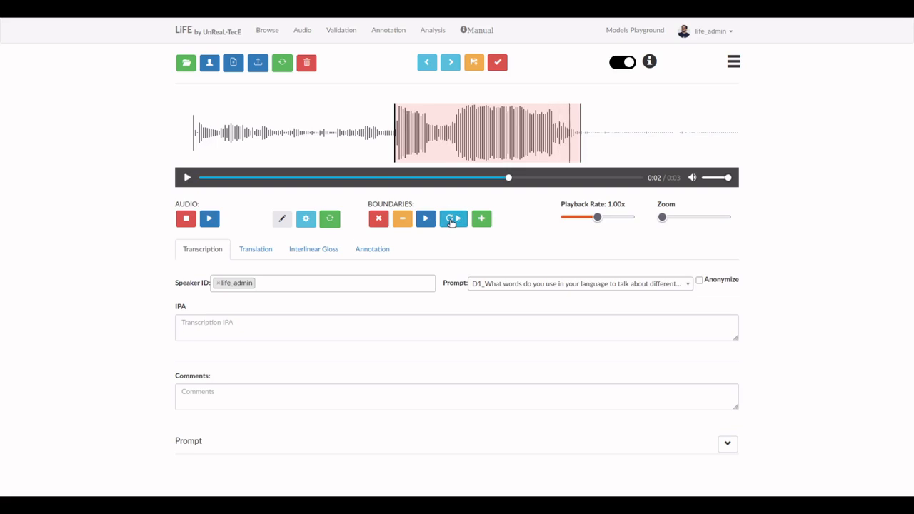
left_click(416, 155)
left_click(485, 135)
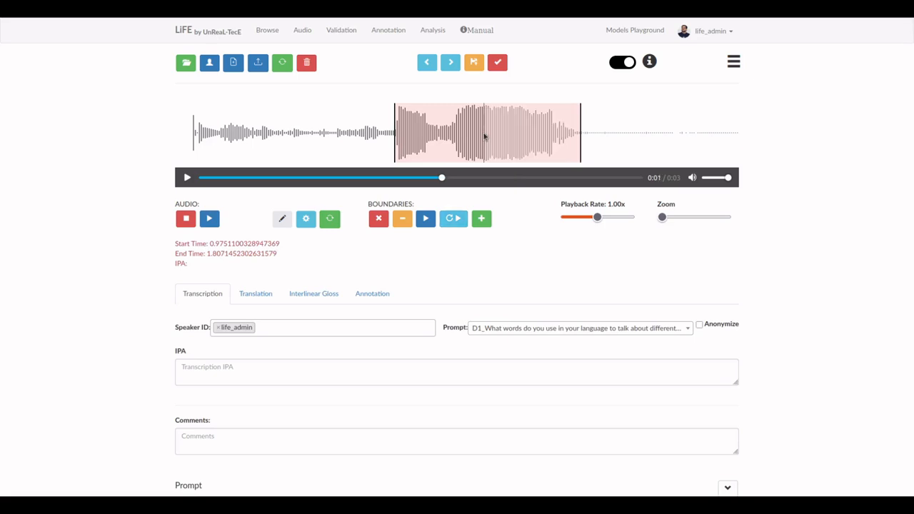
left_click(425, 220)
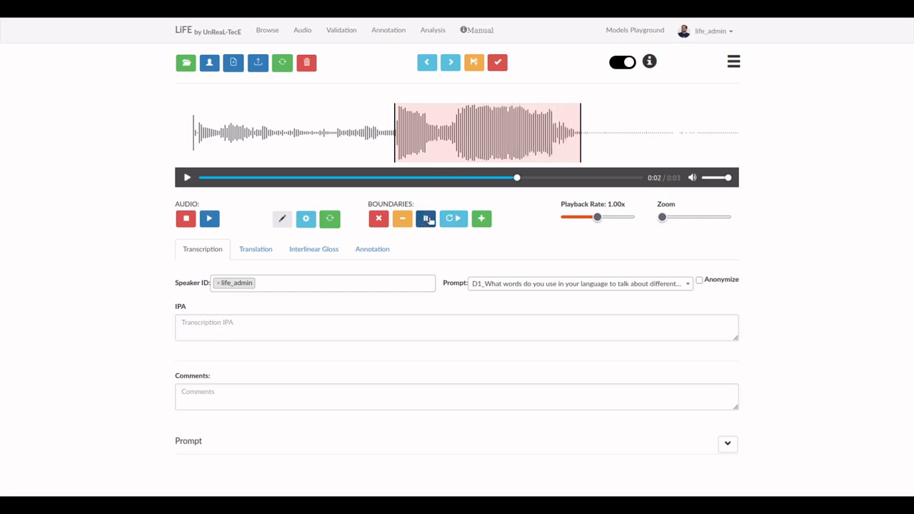
Delete the manual word boundary and generate boundaries automatically with Silero VAD, using a 0.3 s pause threshold and 2.0 s minimum size
left_click(482, 220)
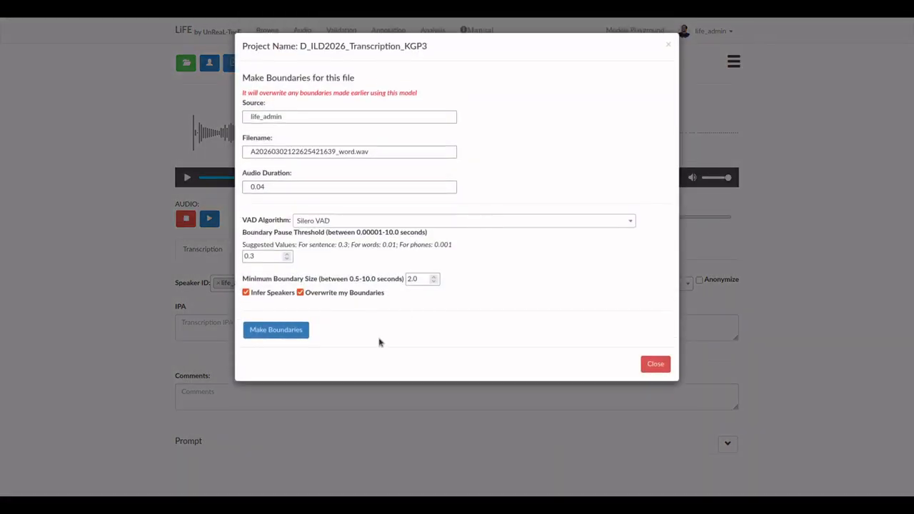
left_click(656, 363)
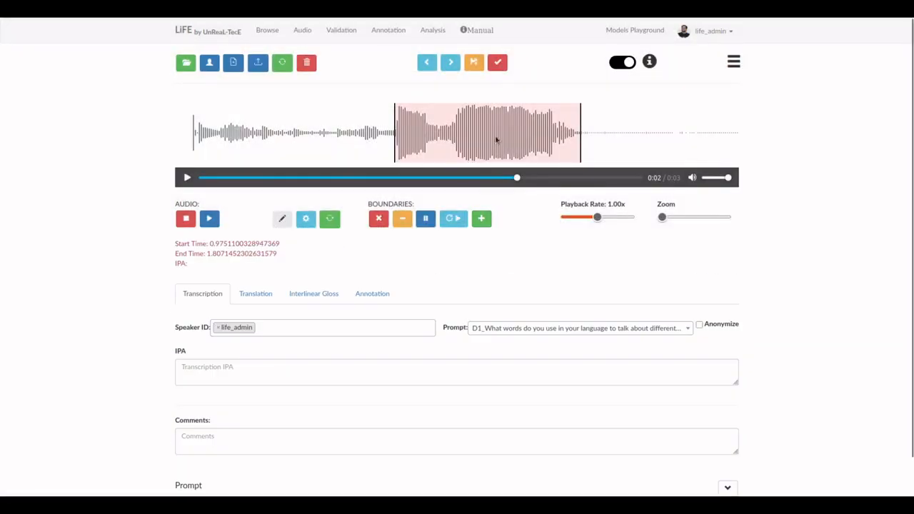
left_click(403, 222)
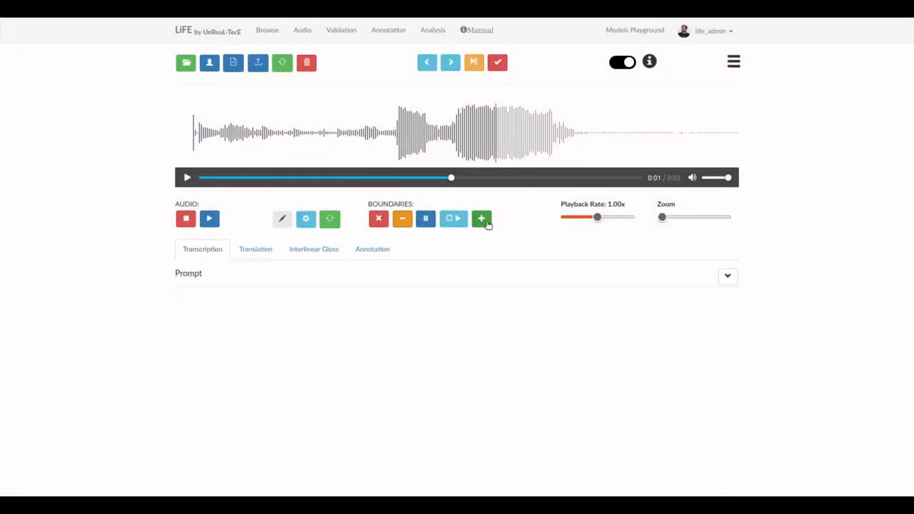
left_click(483, 222)
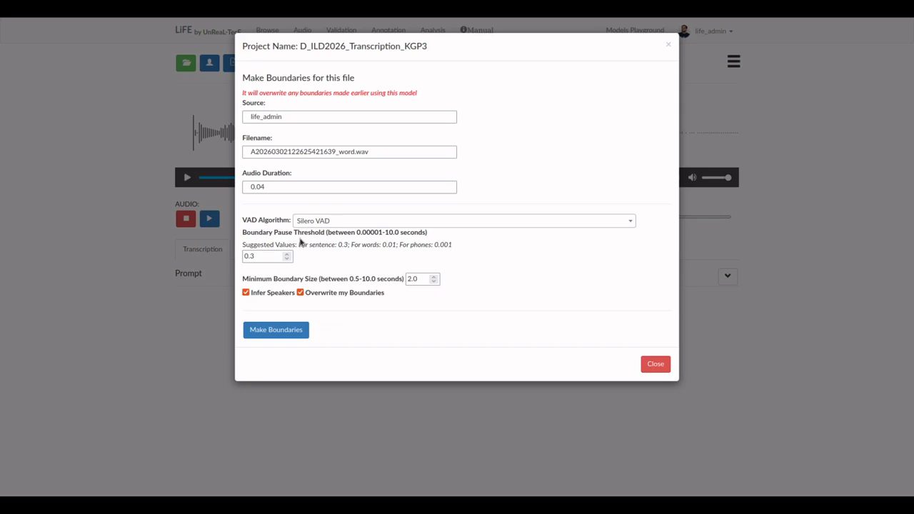
left_click(267, 256)
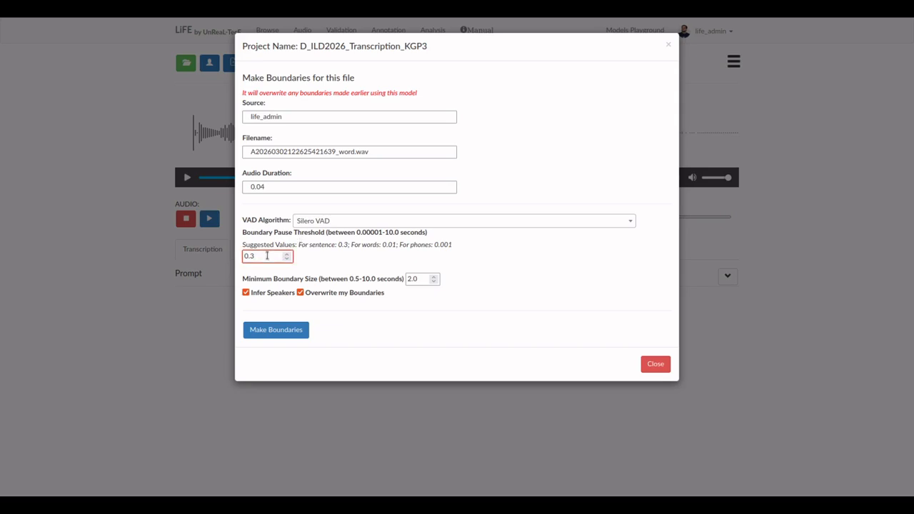
left_click(272, 332)
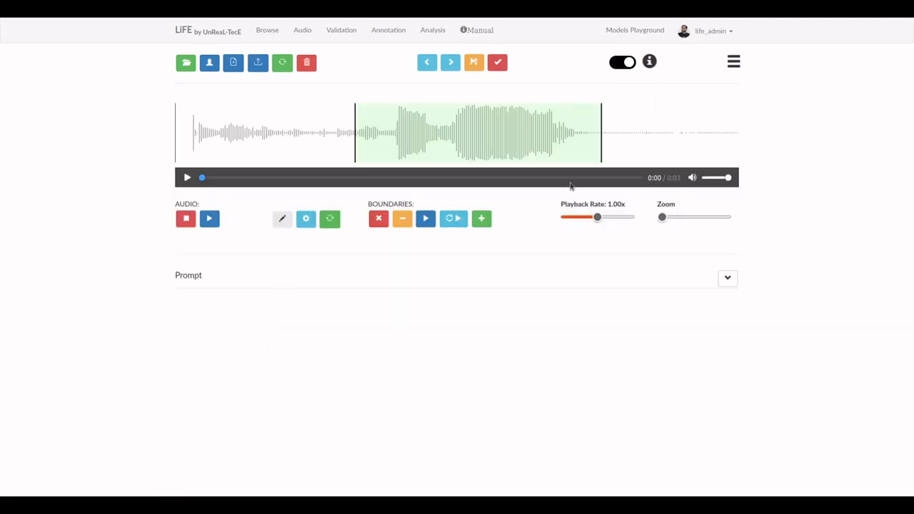
Play the generated boundary in a loop and move its start to where the spoken word begins
left_click(559, 147)
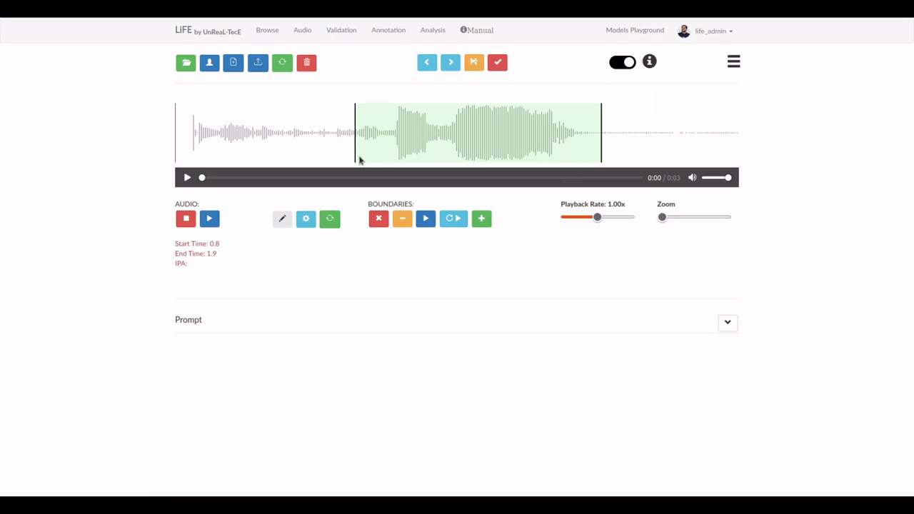
left_click(425, 149)
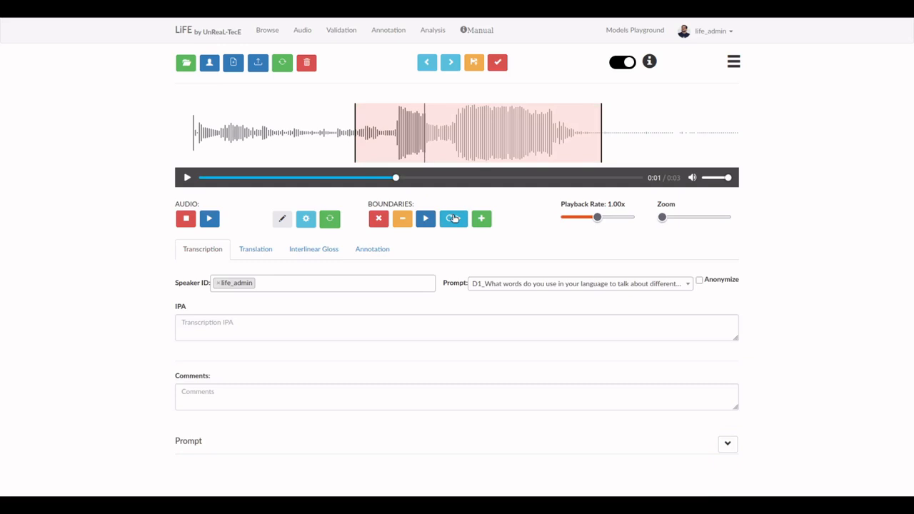
left_click(455, 219)
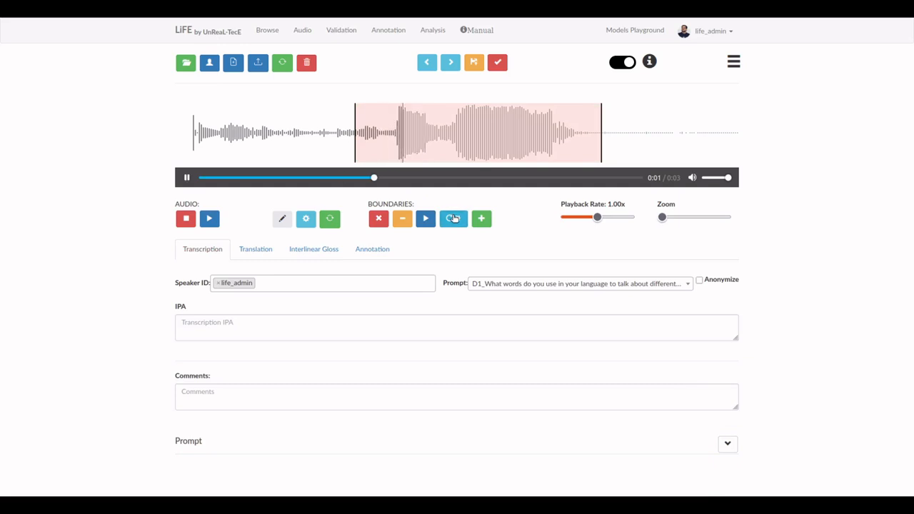
left_click(356, 154)
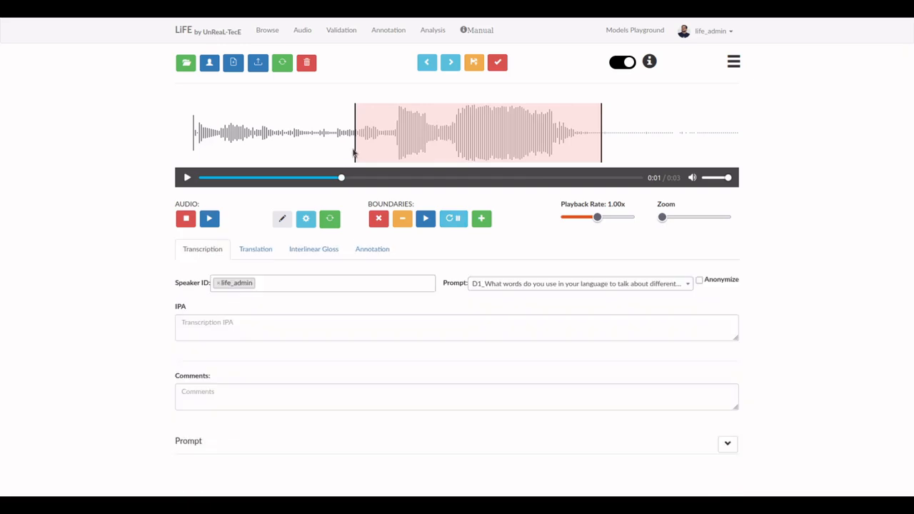
left_click_drag(356, 154, 394, 147)
left_click(434, 217)
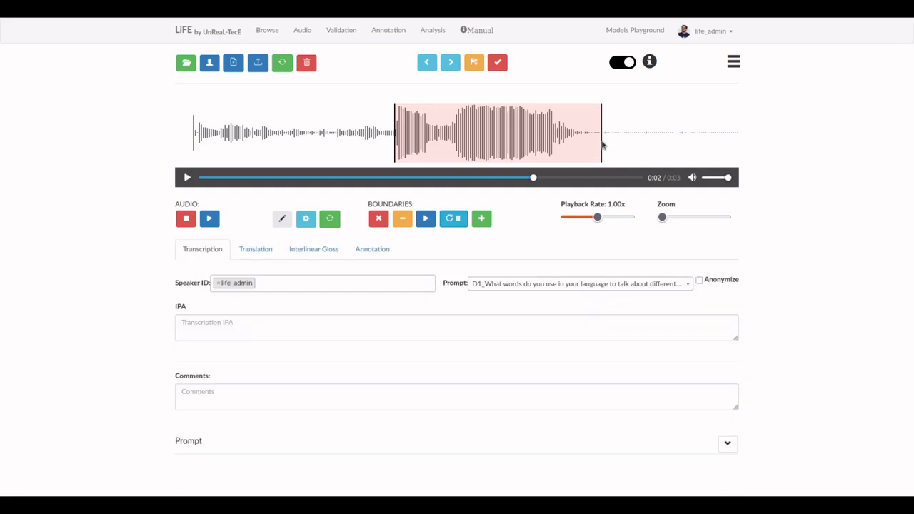
Move the boundary's end back to where the spoken word fades out, and check the selected boundary with loop playback
left_click_drag(602, 145, 575, 149)
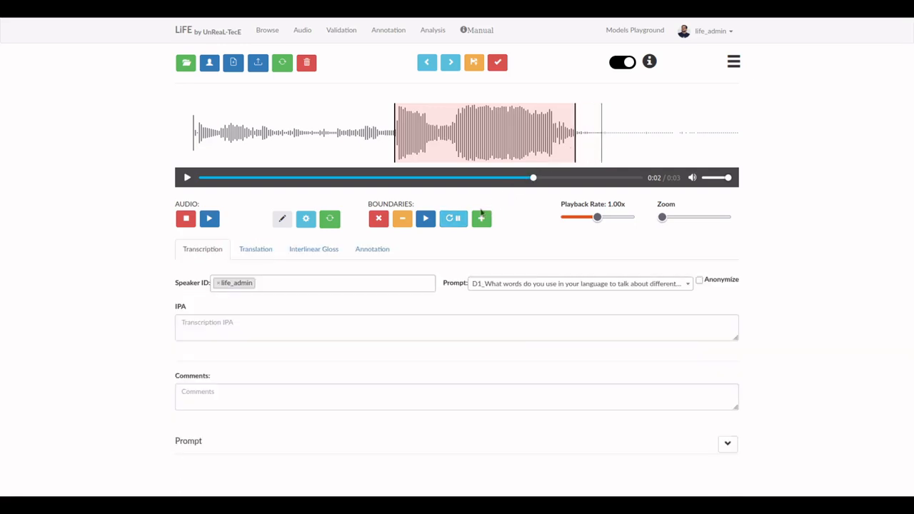
left_click(452, 219)
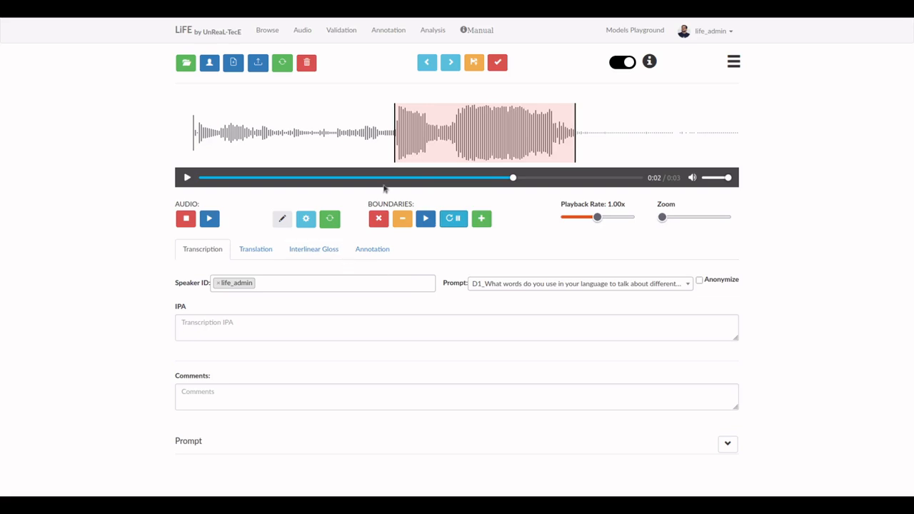
mouse_move(440, 148)
left_click(430, 153)
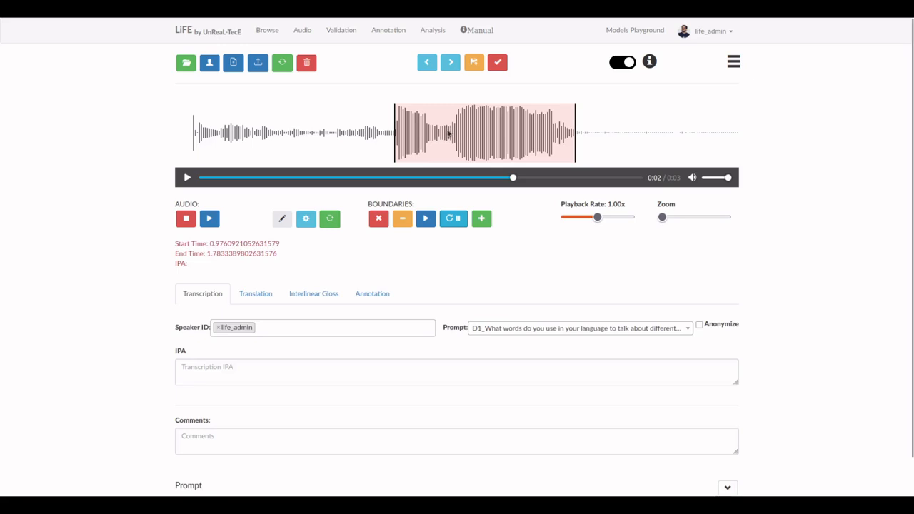
left_click(448, 133)
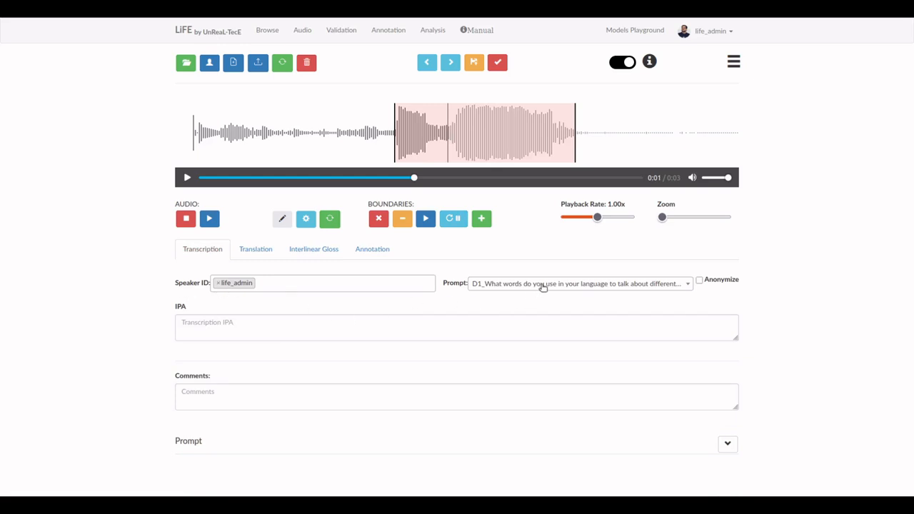
Transcribe the marked word in IPA as "pəhɑɽ"
mouse_move(455, 126)
left_click(350, 327)
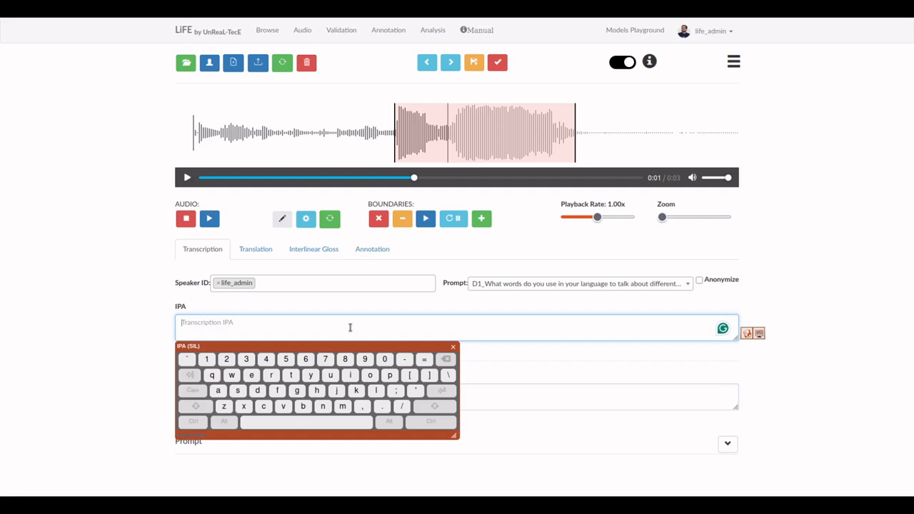
type("e<")
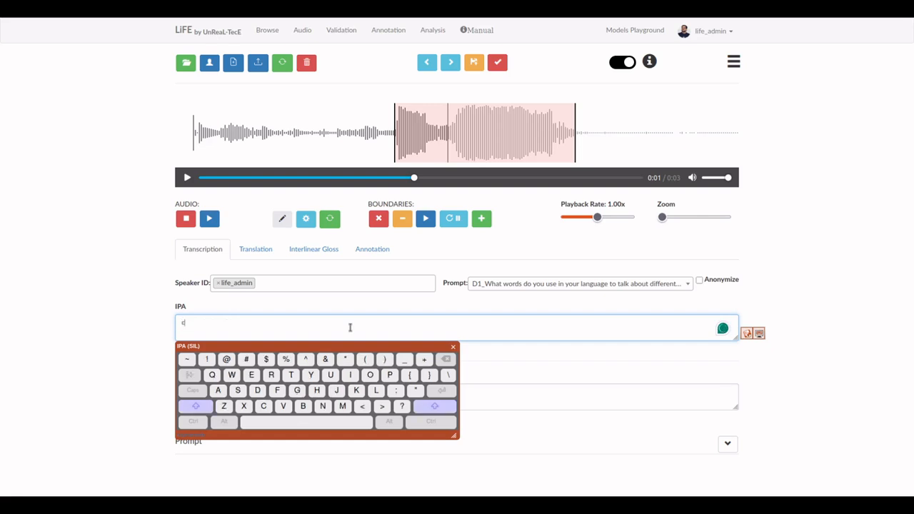
type("e")
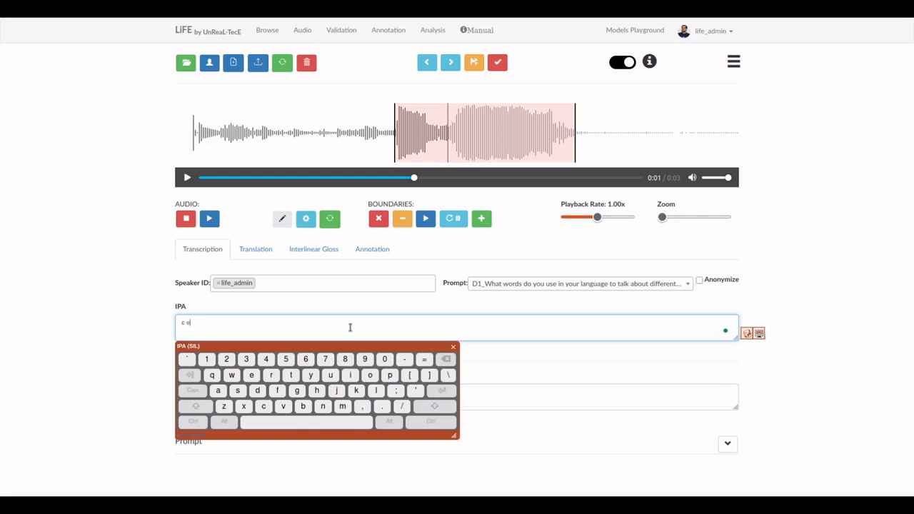
type("=")
key("BackSpace")
key("BackSpace")
type("pehor")
Enter "mountain" as the word's English translation and look over its interlinear gloss
left_click(259, 250)
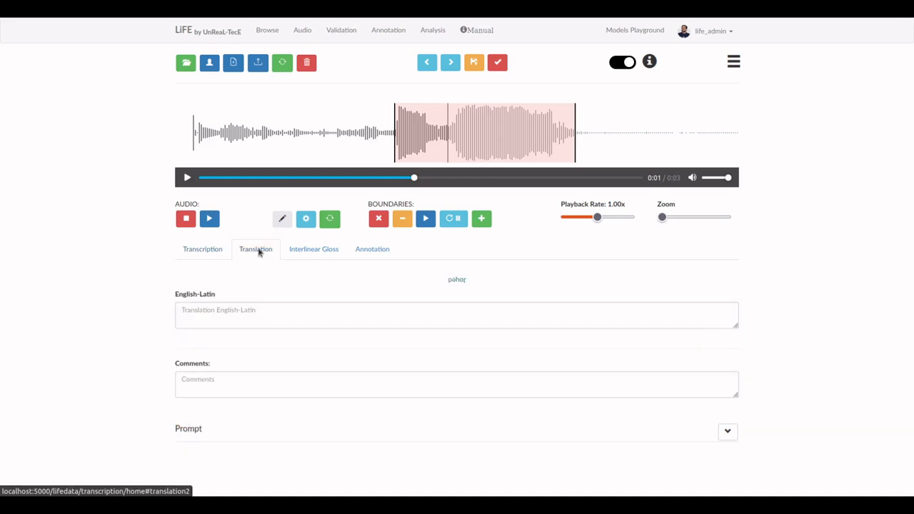
left_click(268, 312)
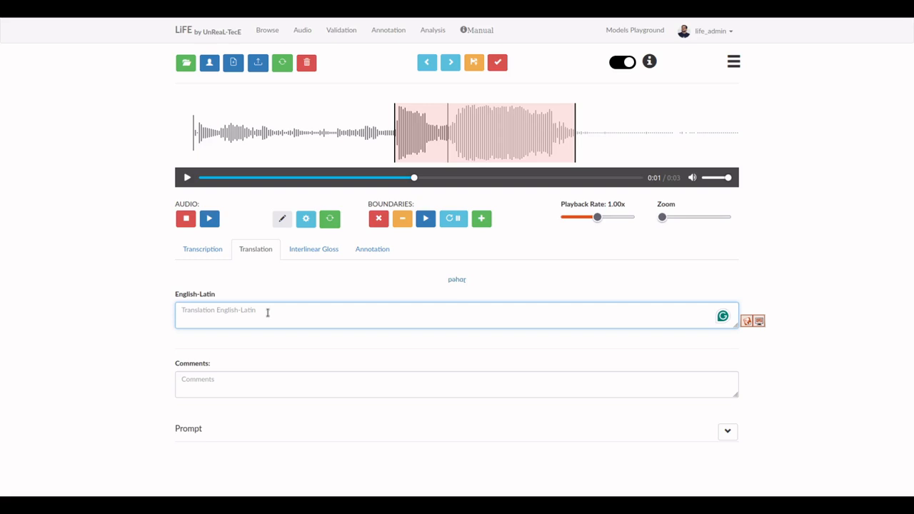
type("mountain")
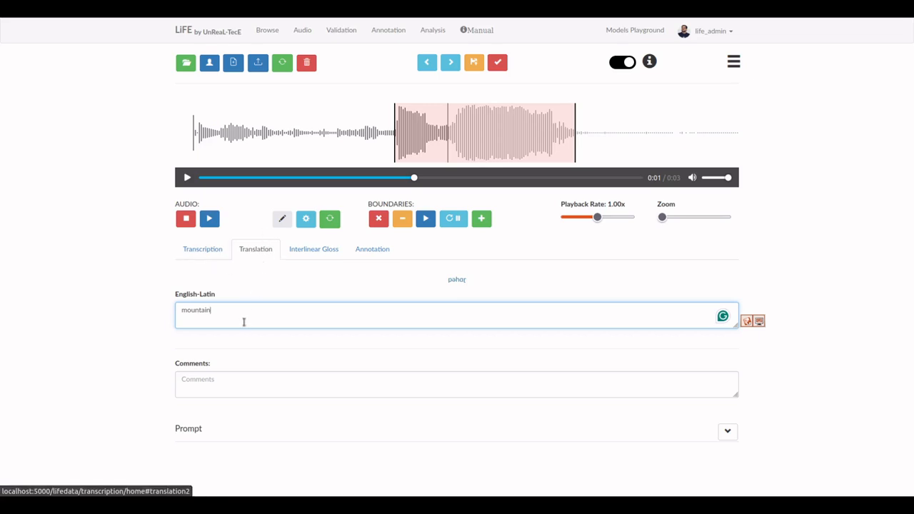
left_click(311, 251)
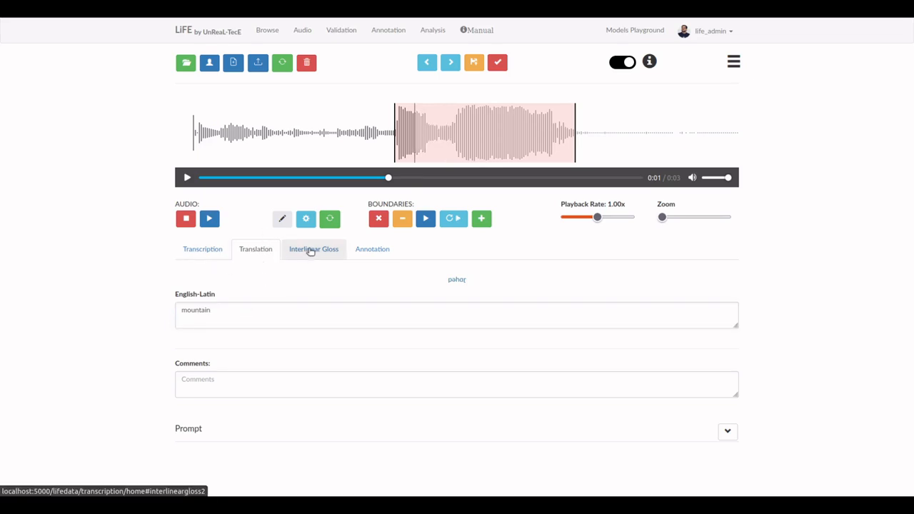
left_click(311, 250)
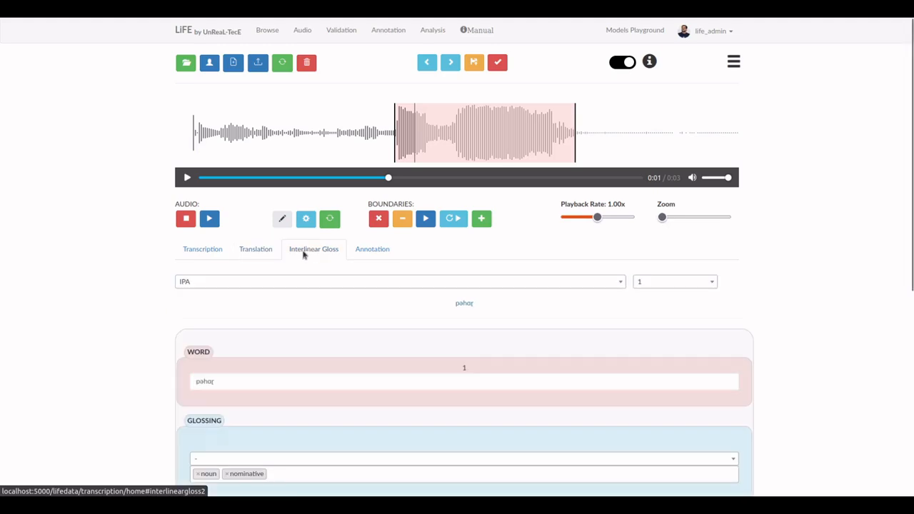
scroll(318, 328, "down", 1)
scroll(318, 329, "down", 2)
scroll(317, 331, "up", 3)
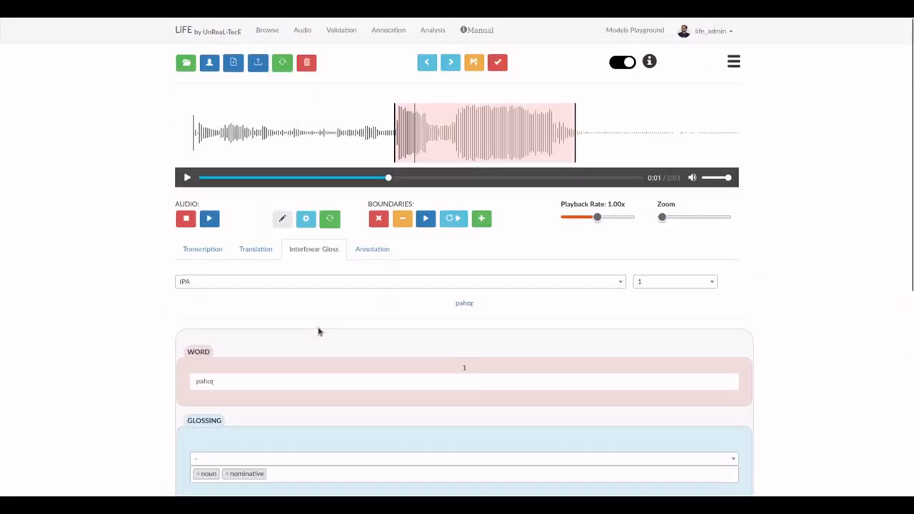
Replace the IPA transcription with "ɑp əpni bʰɑʃɑ mẽ pəhɑɽõ ke bɑre mẽ bɑt̪ kərne ke lije kjɑ kjɑ ʃəbd̪ bolt̪e hɛ̃"
left_click(201, 255)
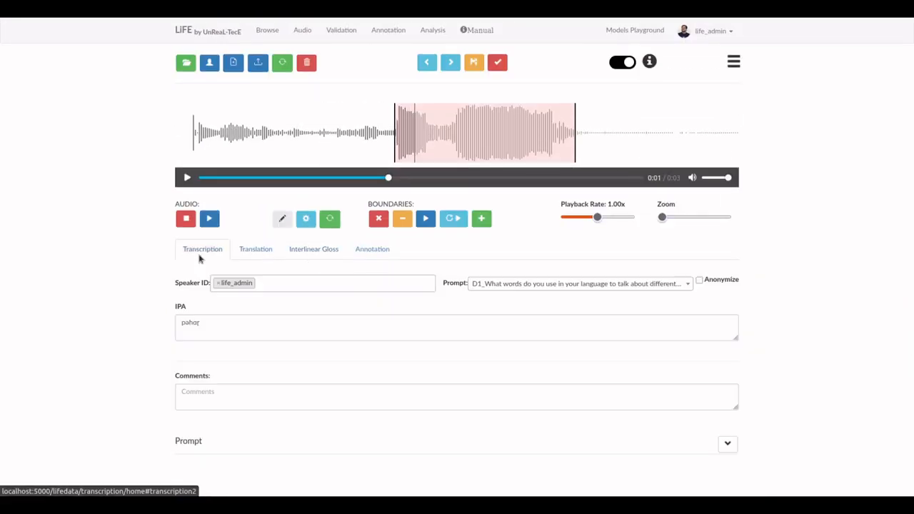
left_click(222, 324)
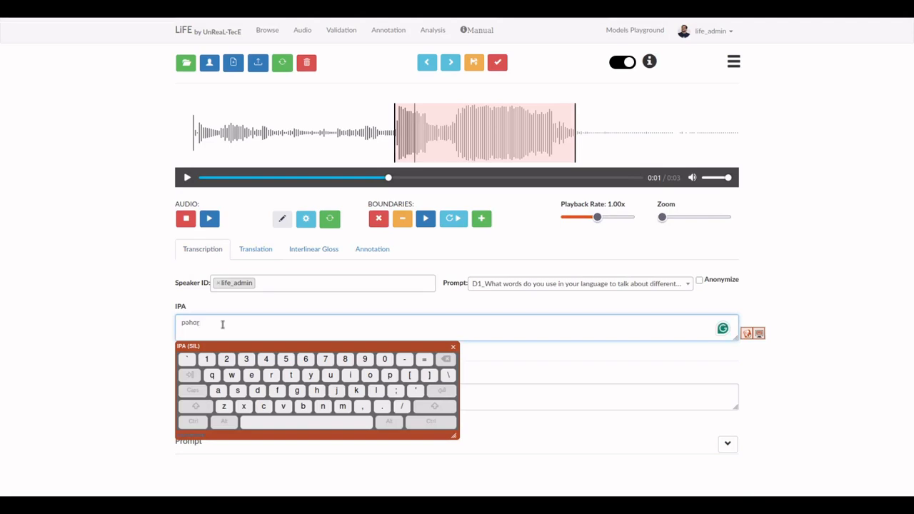
key("BackSpace")
key("BackSpace")
key("BackSpace")
key("BackSpace")
key("BackSpace")
left_click(520, 284)
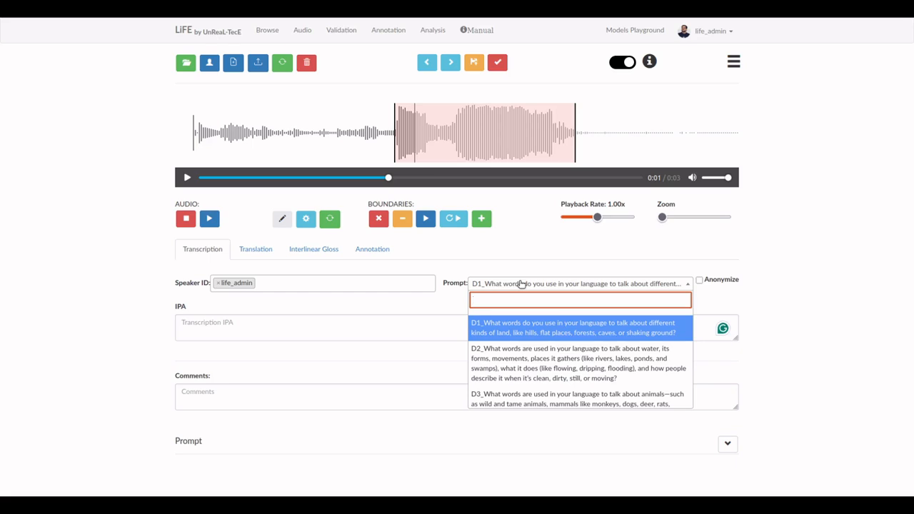
left_click(521, 284)
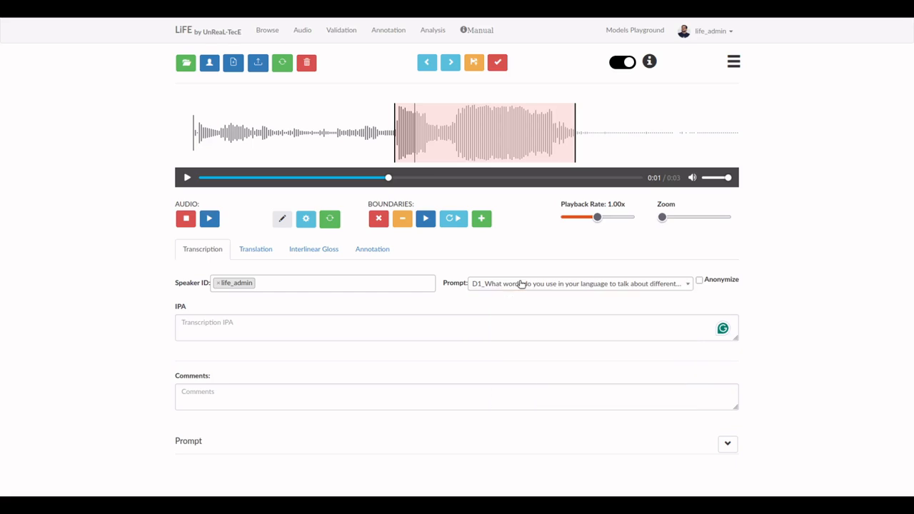
left_click(304, 324)
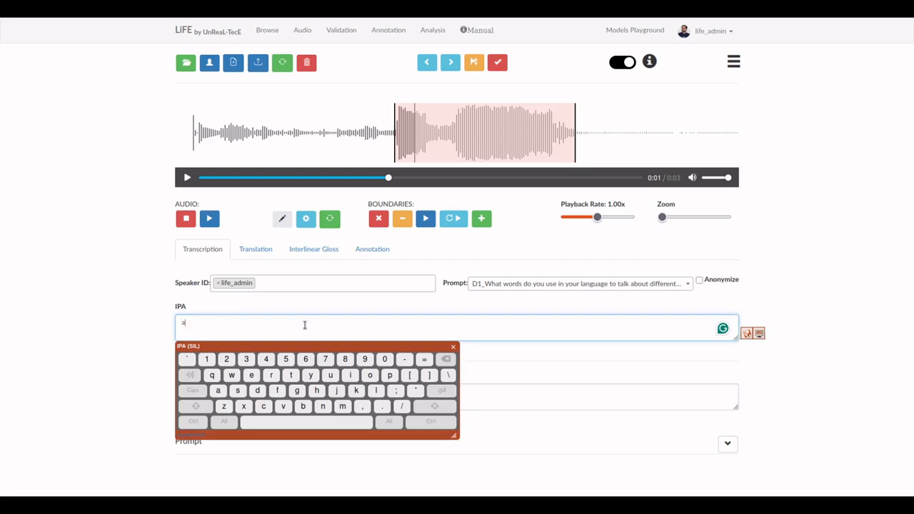
type("ap apni bʰaʃa mẽ pəhaɽõ ke bare mẽ bat karne ke lije kja kja ʃəbd bolte hẽ")
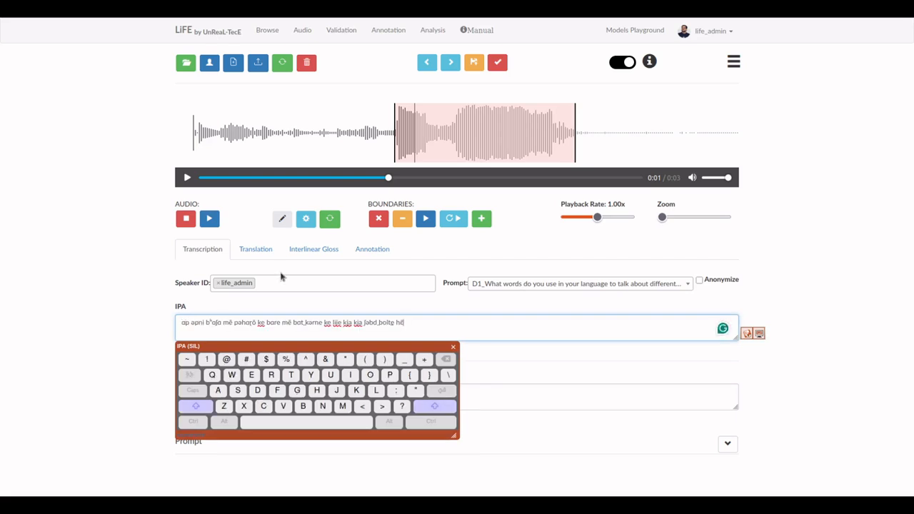
Replace the English translation with "What word do you use in your language to talk about mountains?" and save the transcription
left_click(253, 249)
left_click(259, 317)
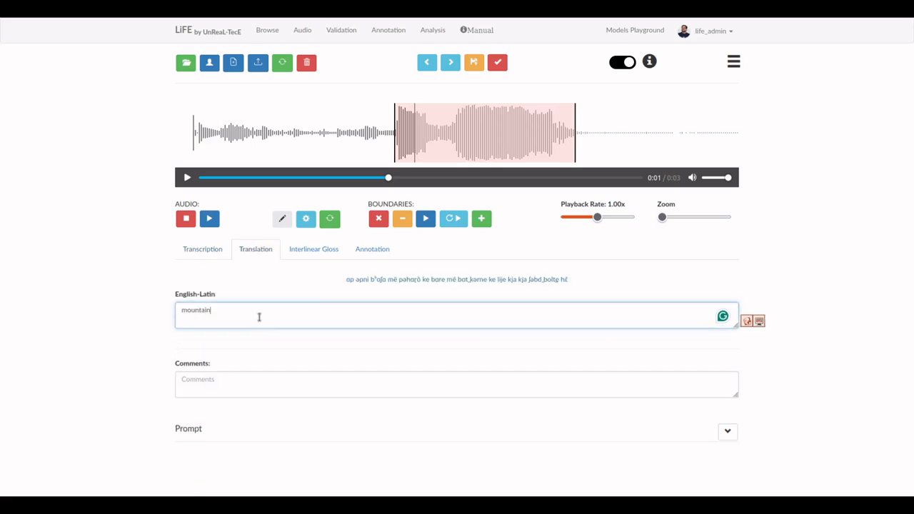
key("ctrl+a")
type("What word do you use in your language to talk about mountains")
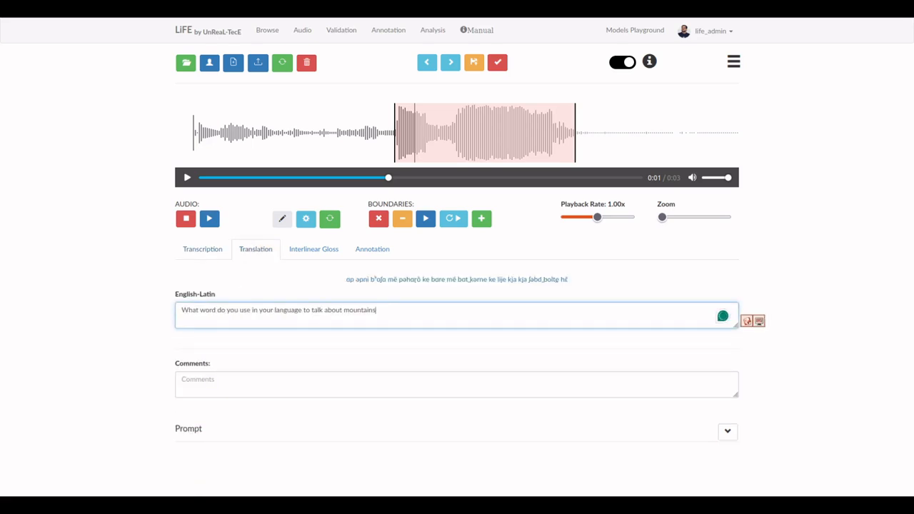
type("?")
left_click(474, 63)
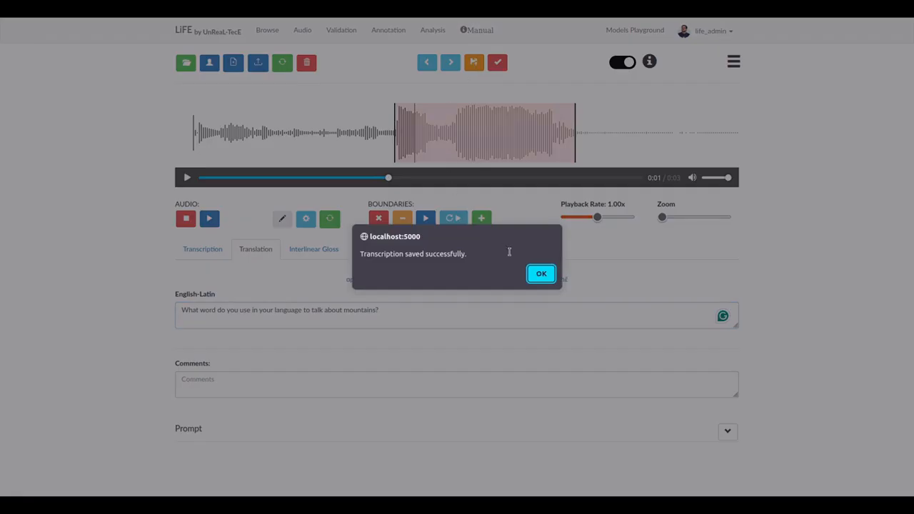
left_click(538, 275)
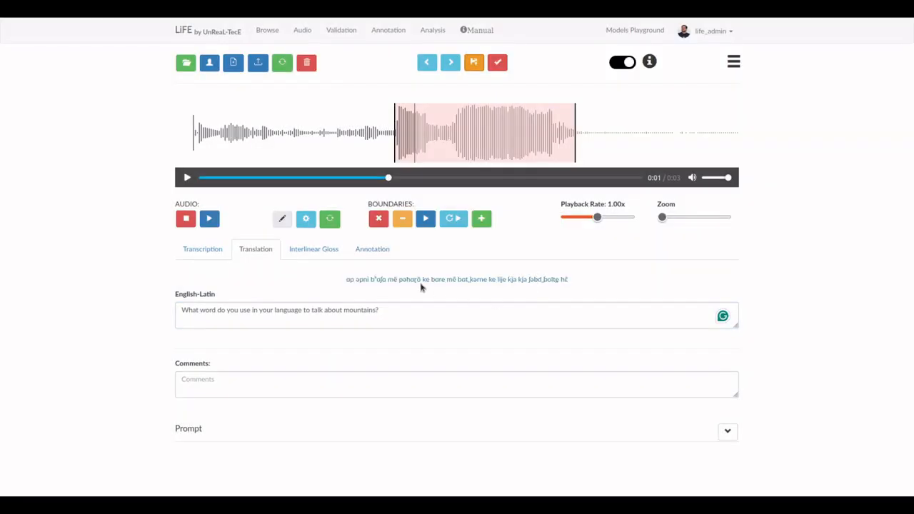
Arrange the sentence's interlinear gloss with four words per row and look through its glossing, translation, lemma and UPOS fields
left_click(319, 251)
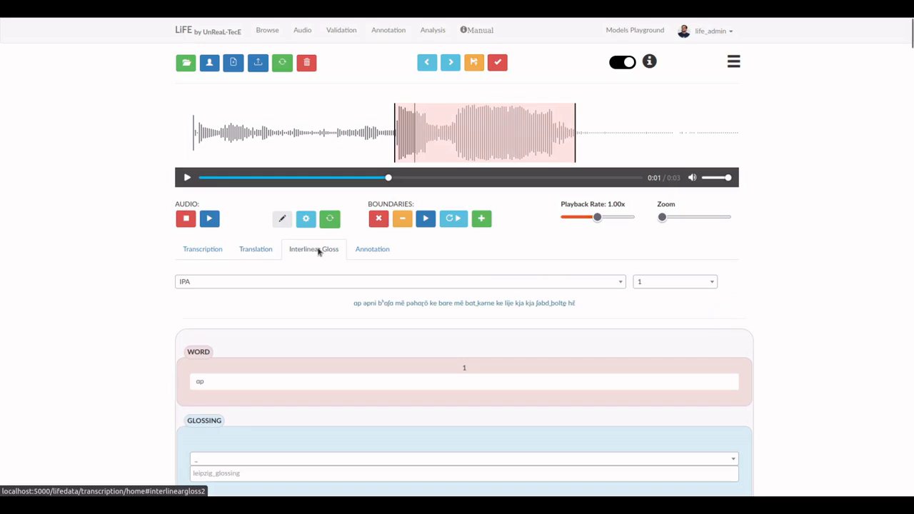
scroll(304, 258, "down", 6)
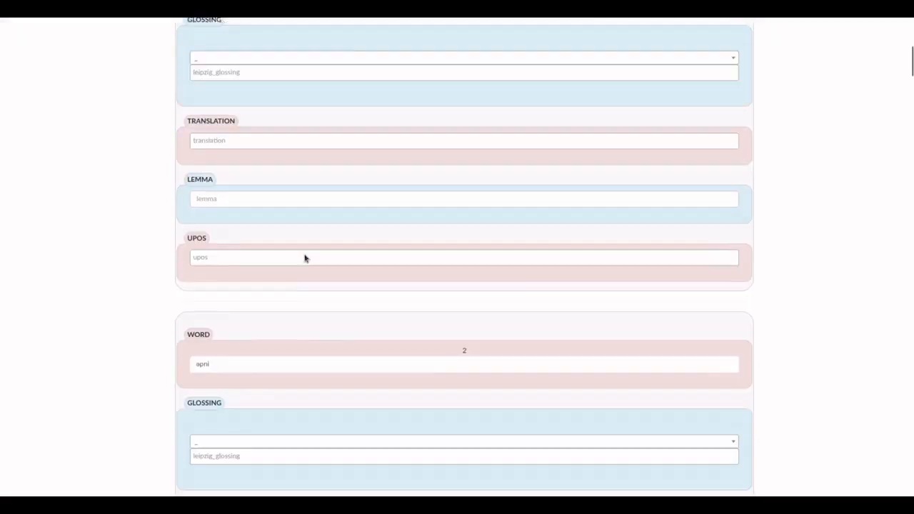
scroll(304, 258, "up", 6)
left_click(684, 229)
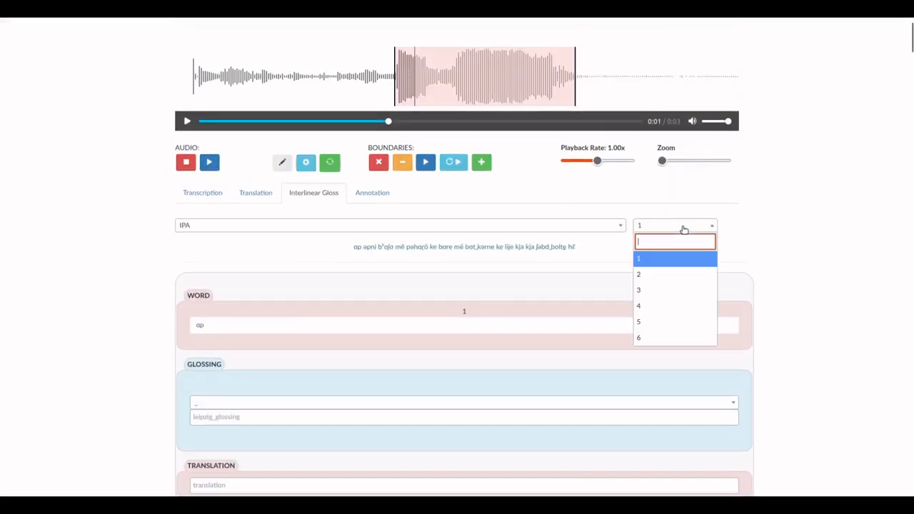
left_click(656, 306)
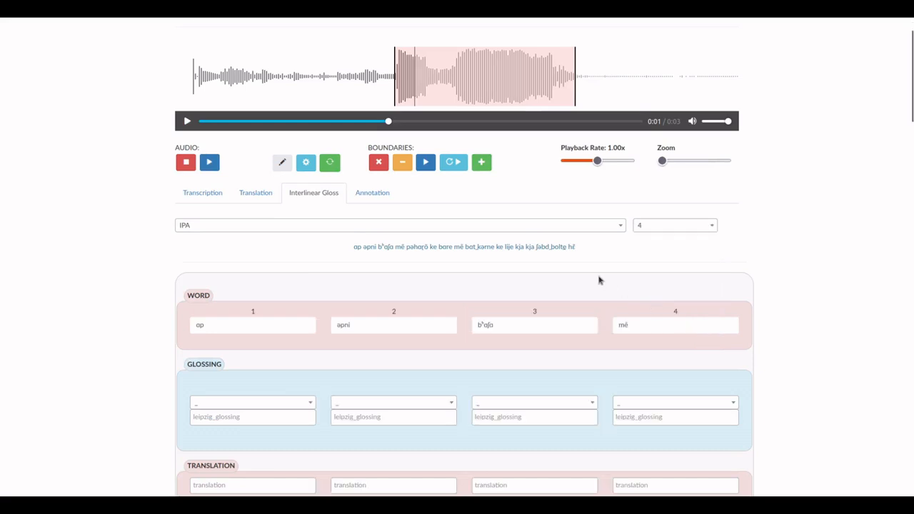
scroll(599, 280, "down", 2)
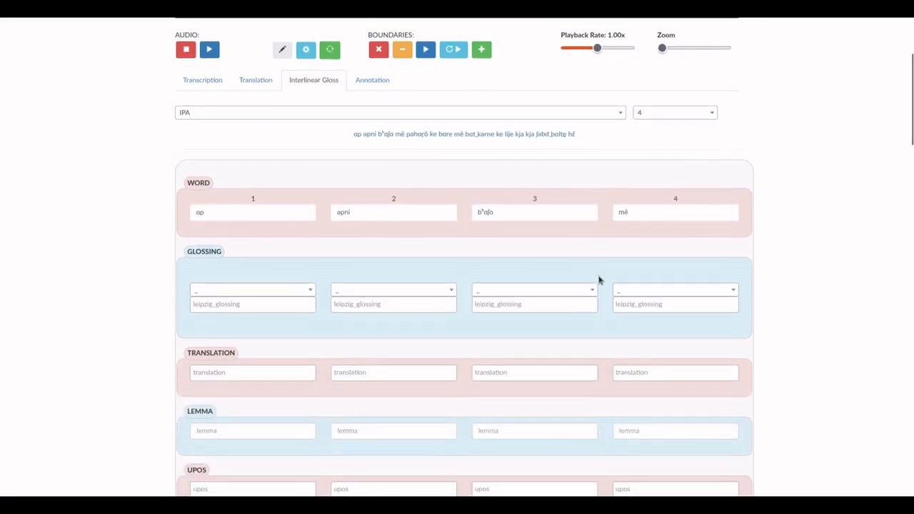
scroll(599, 280, "down", 4)
scroll(598, 279, "up", 4)
scroll(322, 265, "down", 7)
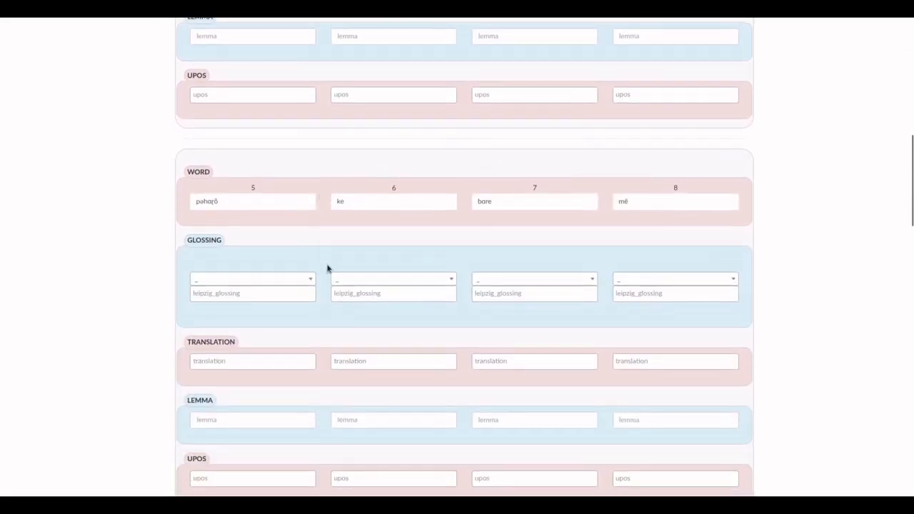
scroll(369, 336, "down", 5)
scroll(371, 336, "up", 11)
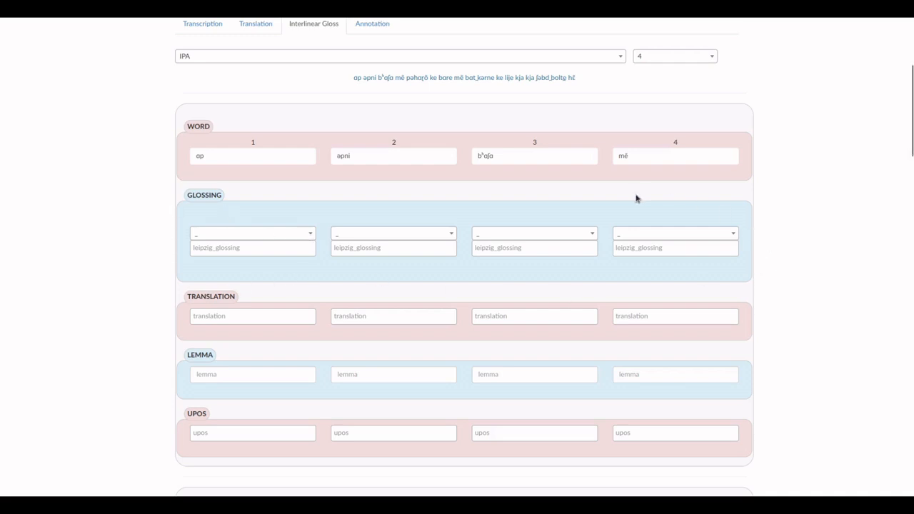
Gloss the first word, ɑp, as "you" and give it the Leipzig tag "second"
left_click(288, 233)
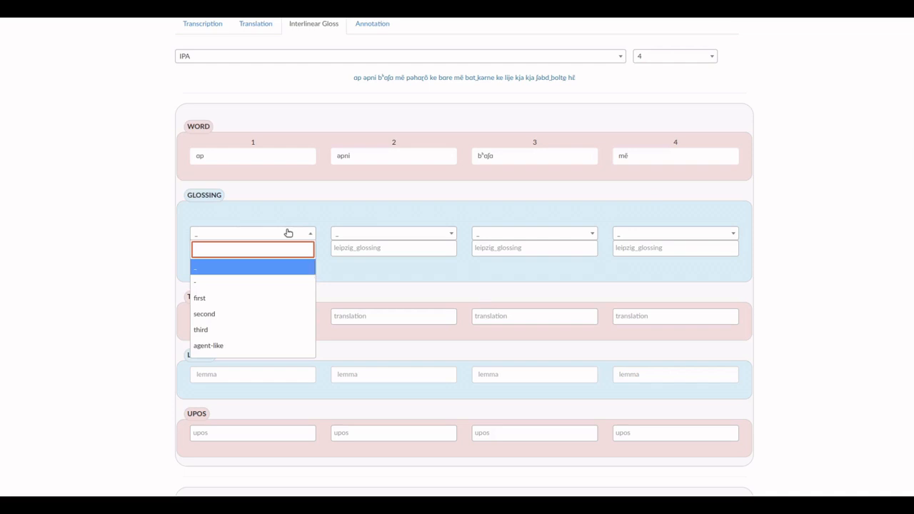
type("you")
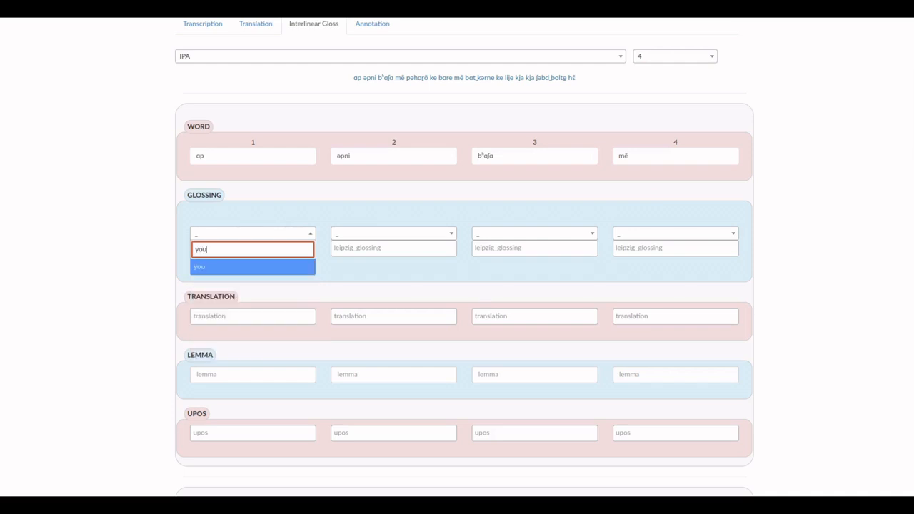
key("Return")
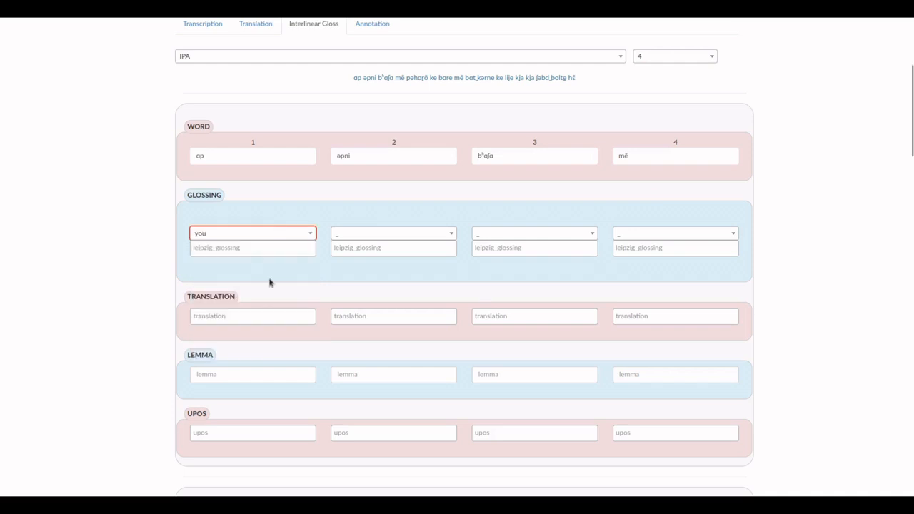
left_click(255, 247)
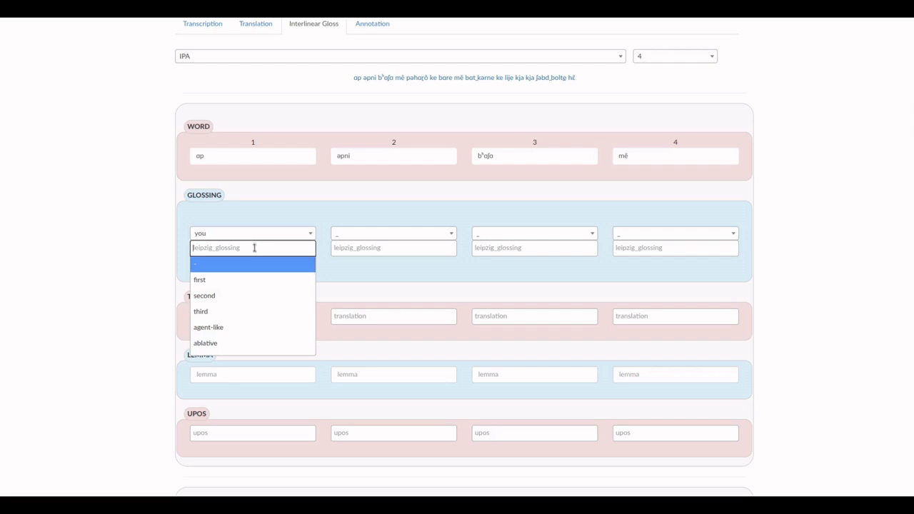
left_click(231, 296)
Add a custom "non-honorific" Leipzig tag to the first word's gloss
left_click(249, 251)
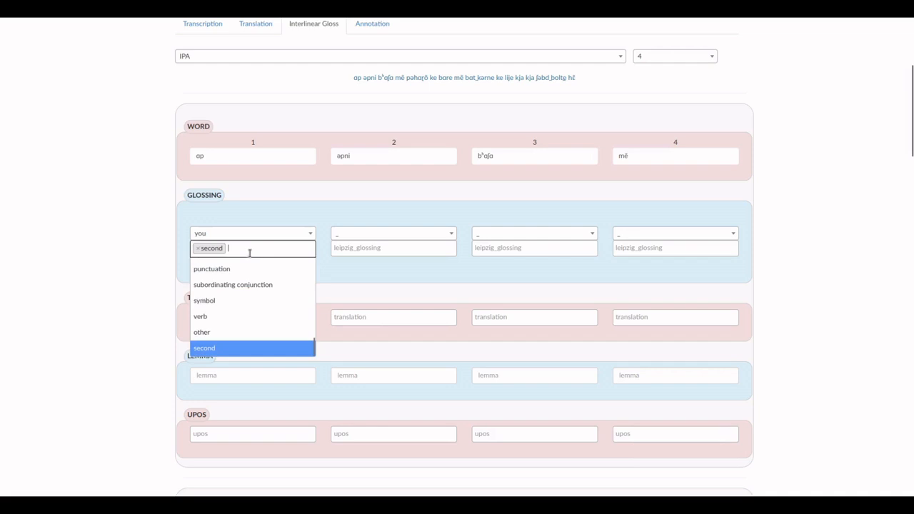
scroll(251, 312, "up", 3)
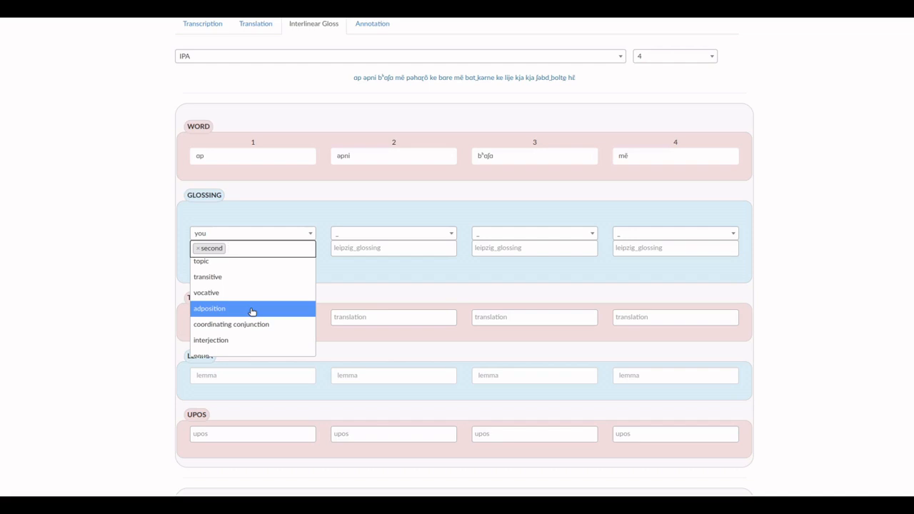
type("no")
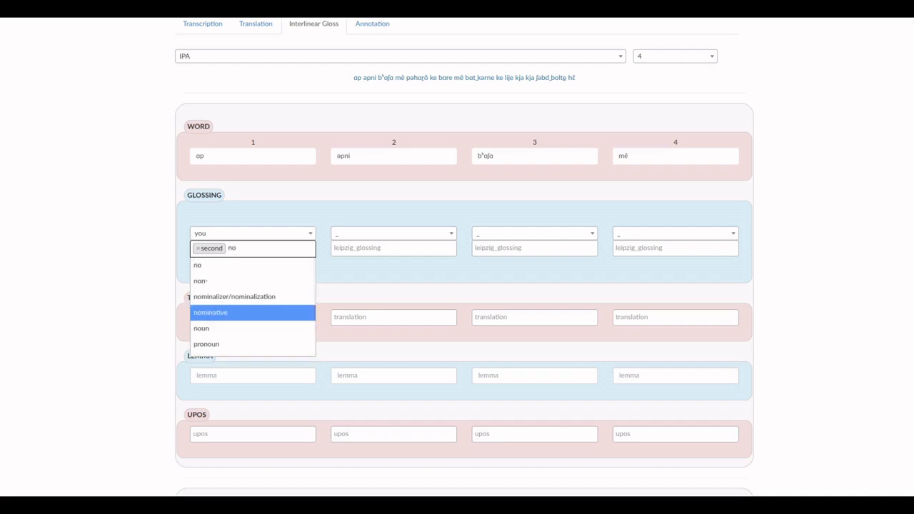
type("o")
key("BackSpace")
type("n")
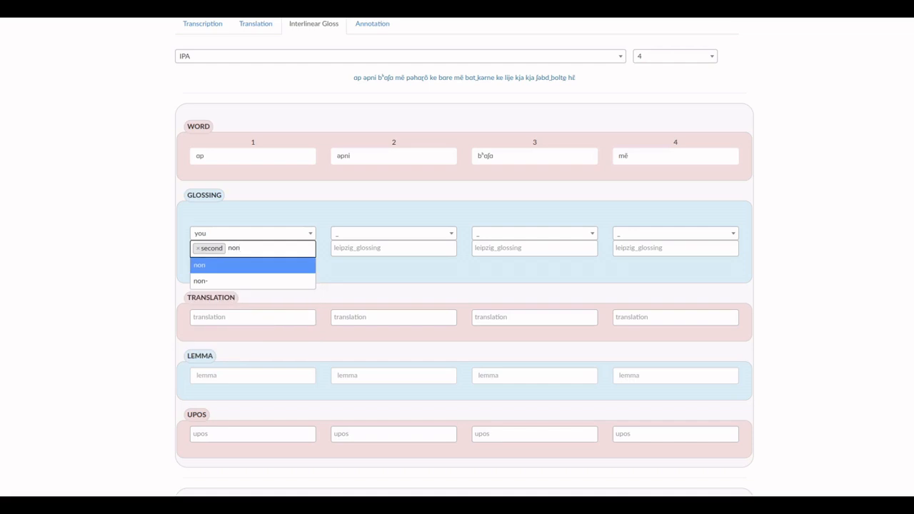
type("-hono")
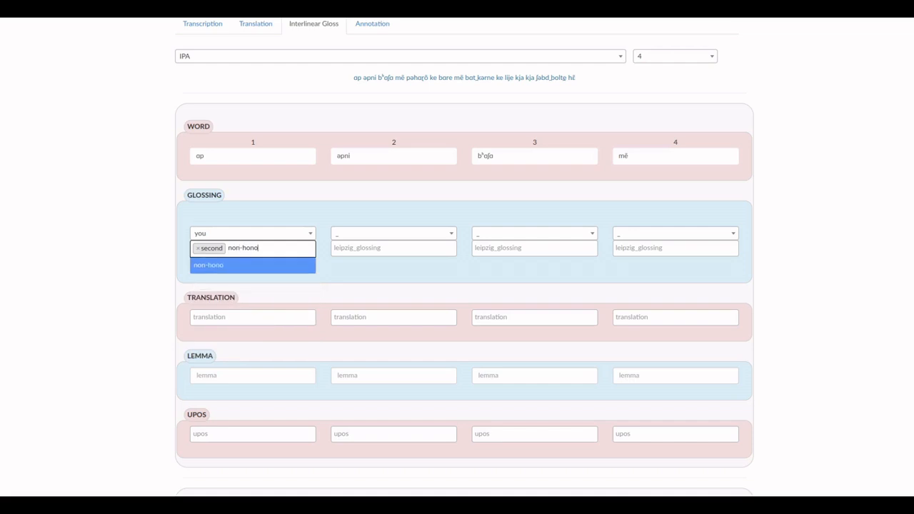
type("rific")
key("Return")
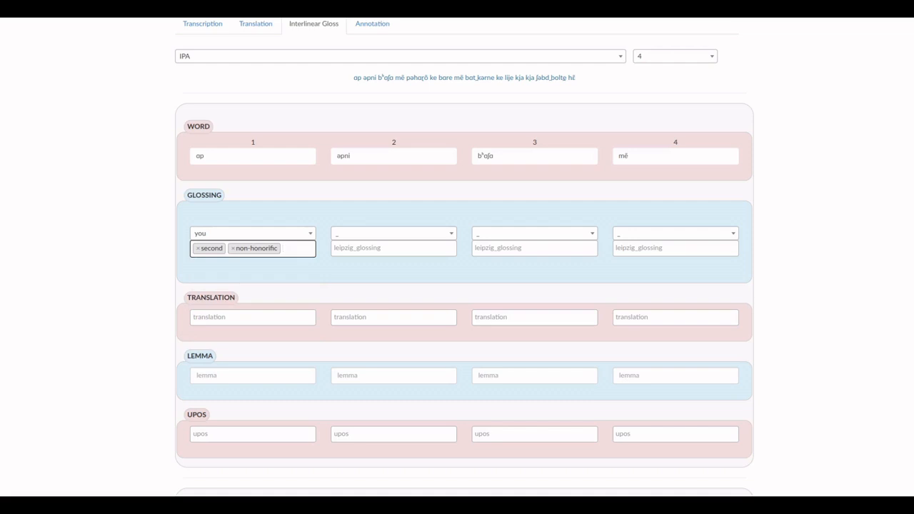
Add the "singular" and "pronoun" Leipzig tags to the first word's gloss
type("sin")
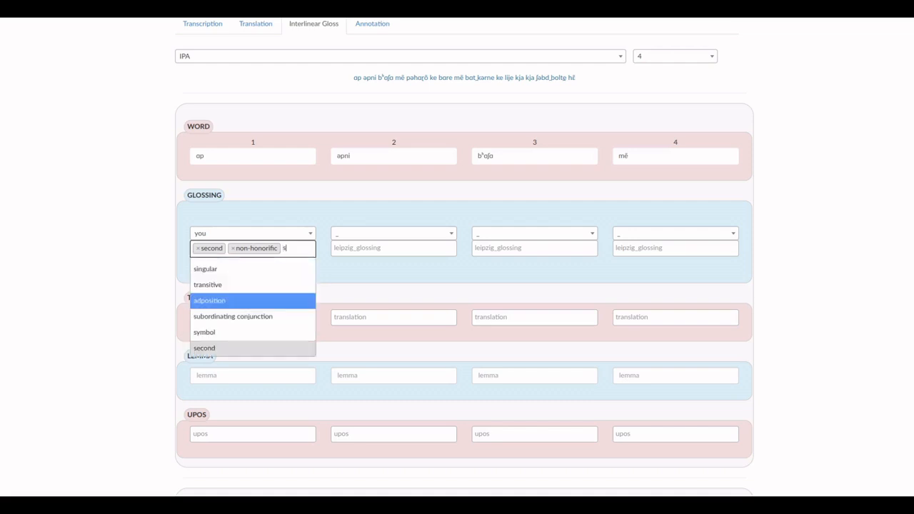
key("Down")
key("Down")
key("Return")
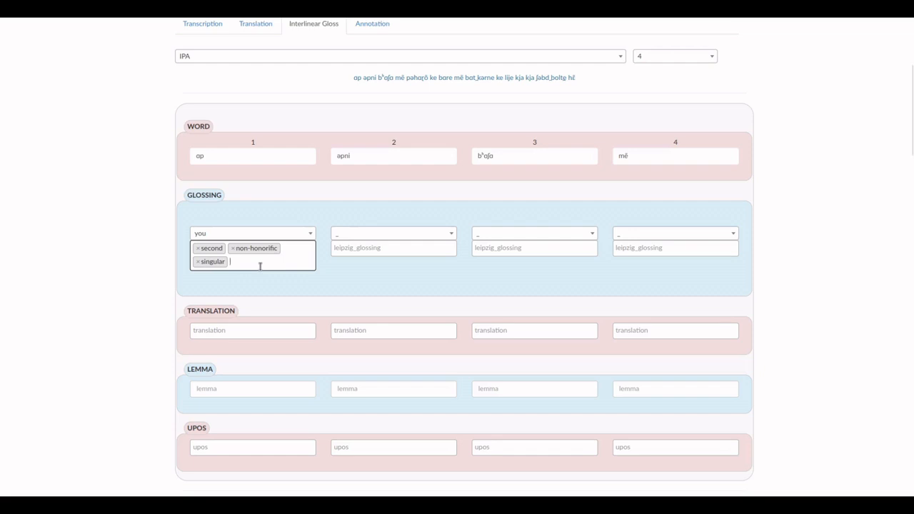
type("pronou")
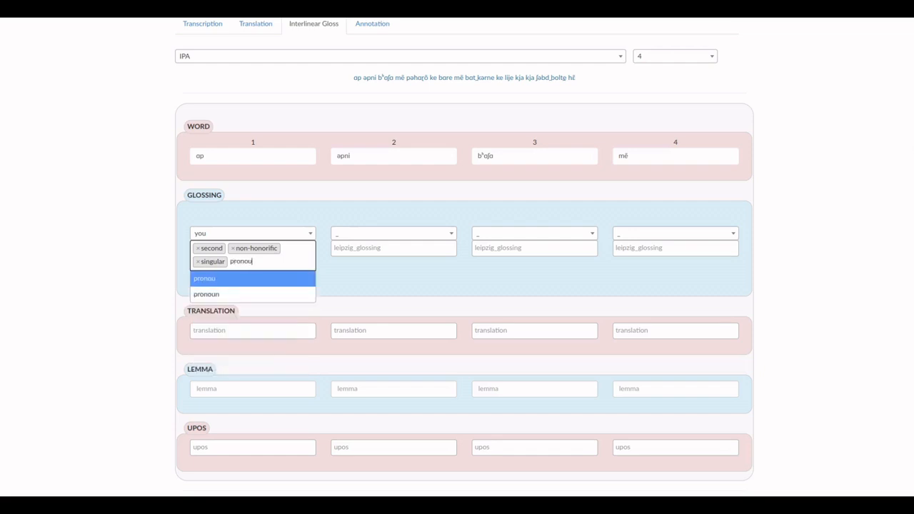
key("Down")
key("Return")
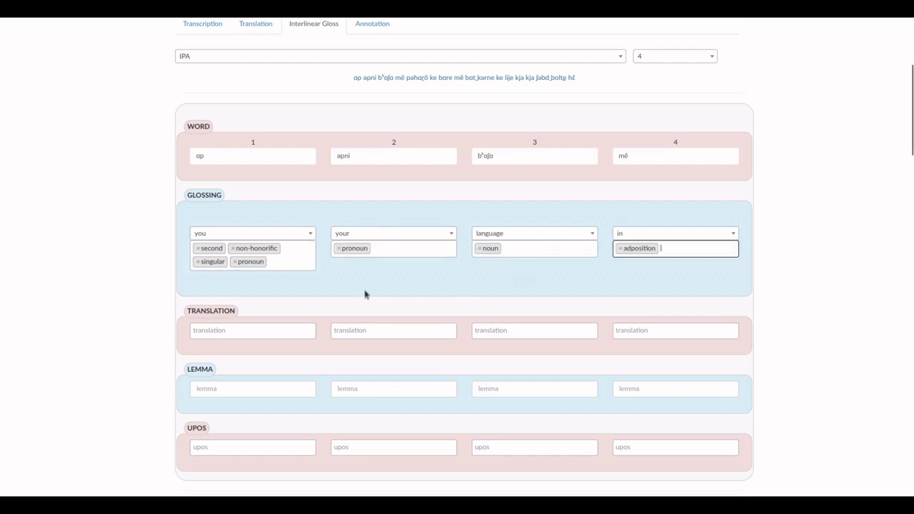
Split word 5 into stem and suffix by inserting a hyphen, making it "pəhɑɽ-õ"
scroll(360, 295, "down", 1)
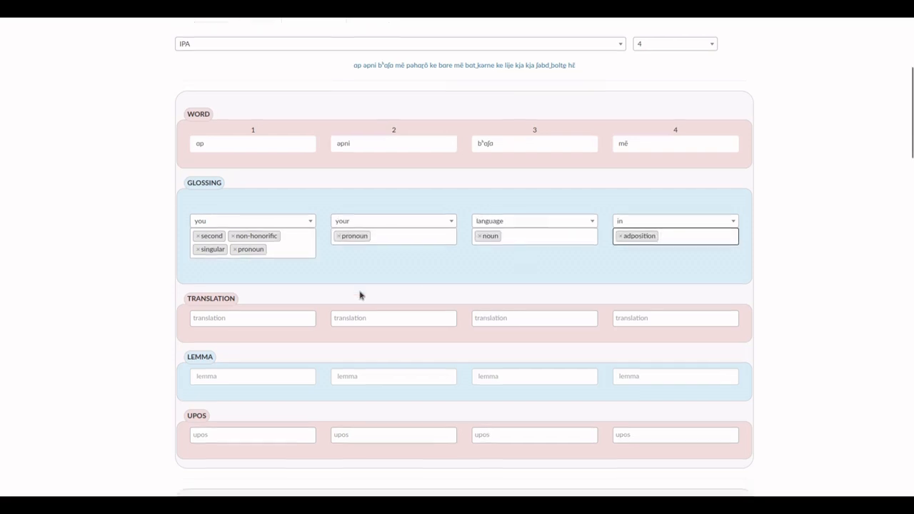
scroll(360, 295, "down", 3)
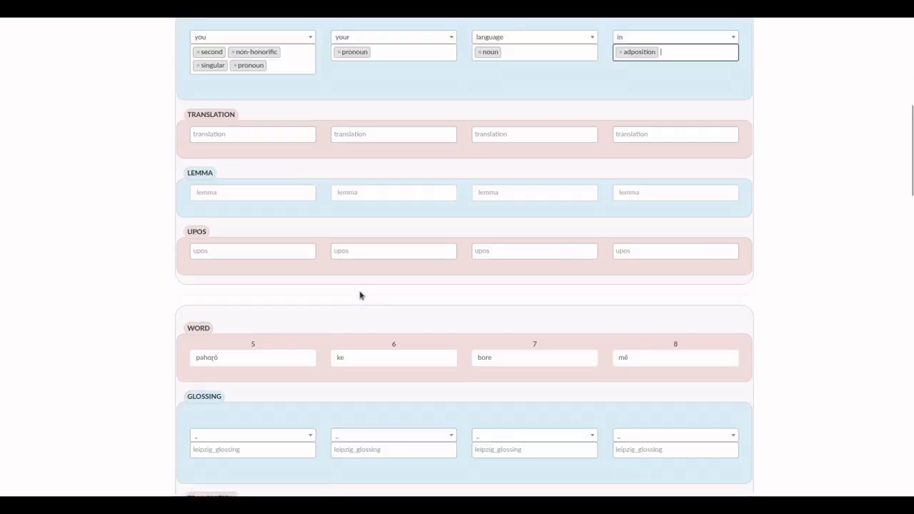
scroll(360, 295, "down", 3)
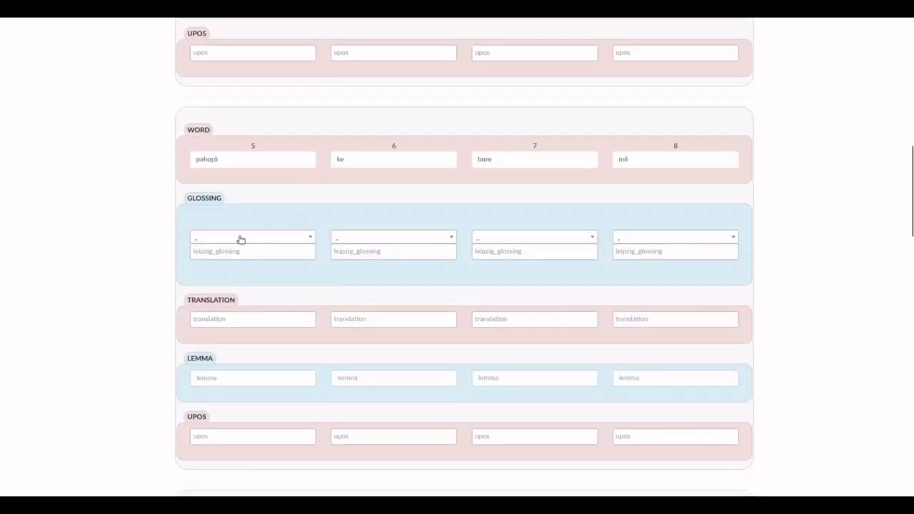
left_click(215, 159)
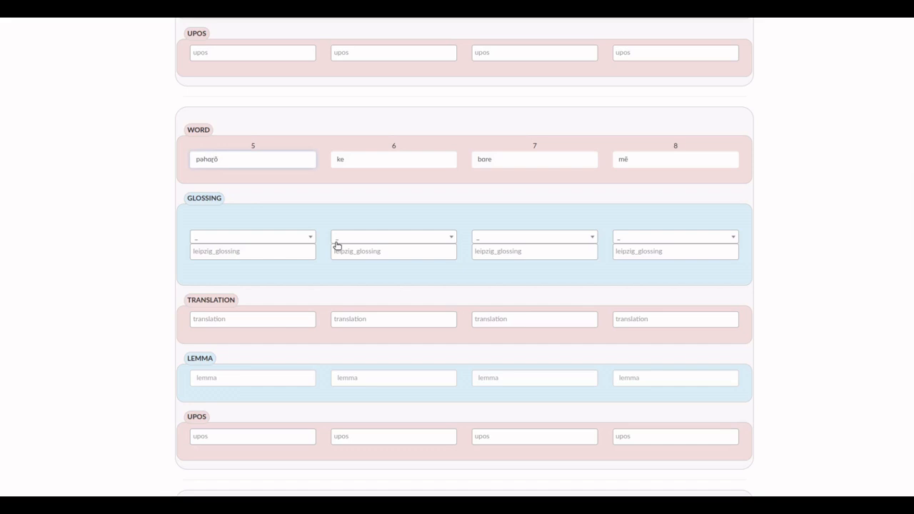
type("-")
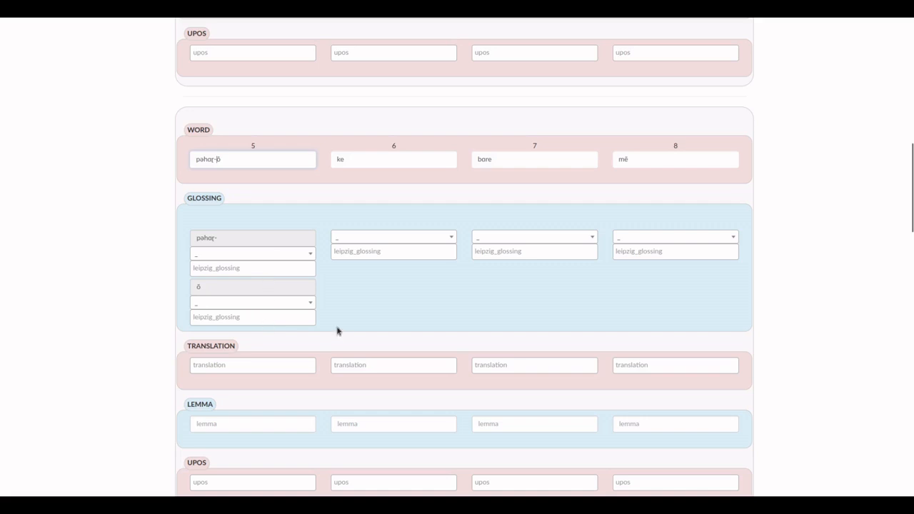
Gloss word 5's stem pəhɑɽ- as "mountain" and give it the Leipzig tag "noun"
scroll(292, 353, "down", 3)
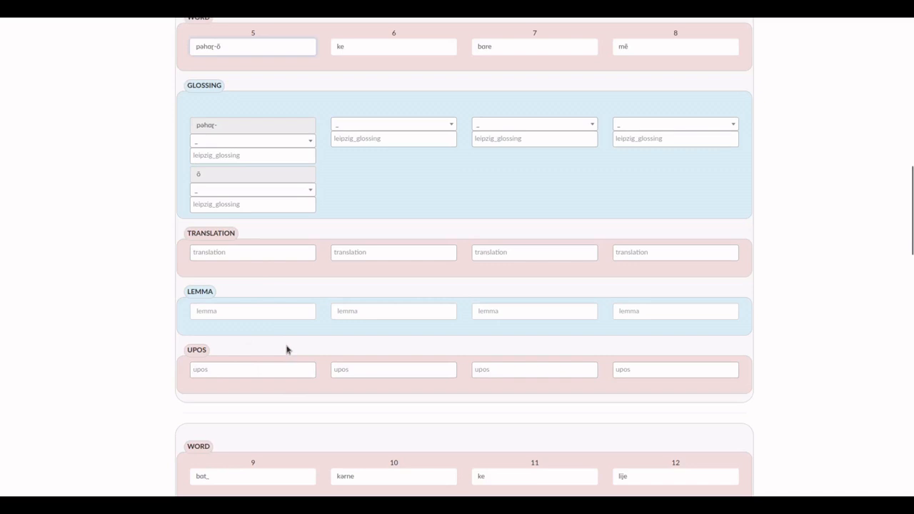
scroll(286, 349, "up", 3)
left_click(260, 364)
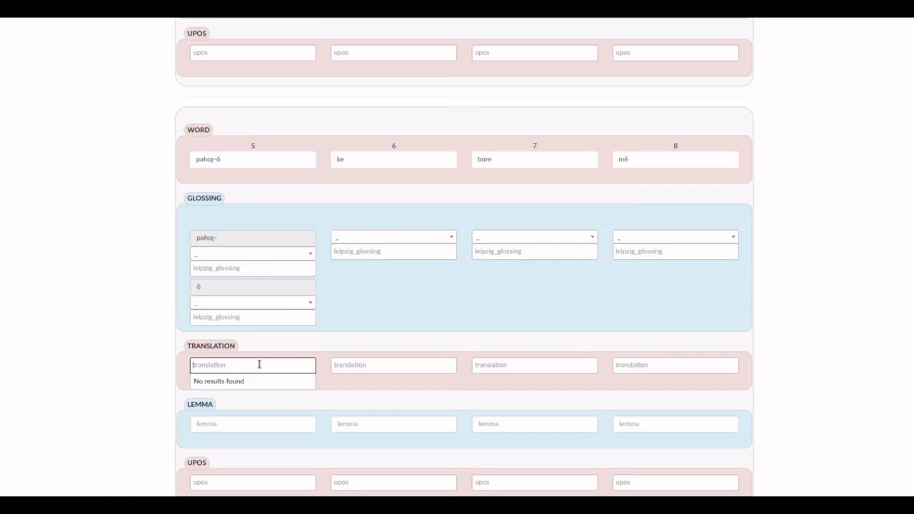
left_click(260, 257)
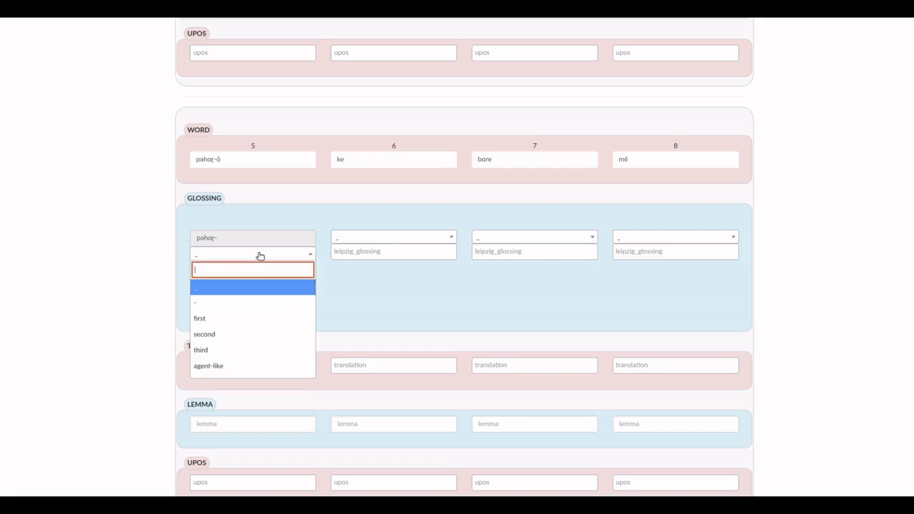
type("mountain")
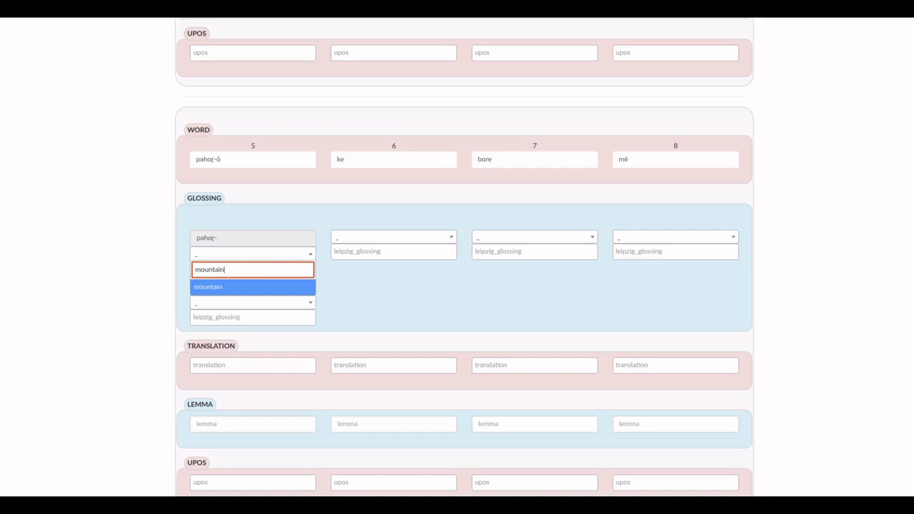
key("Return")
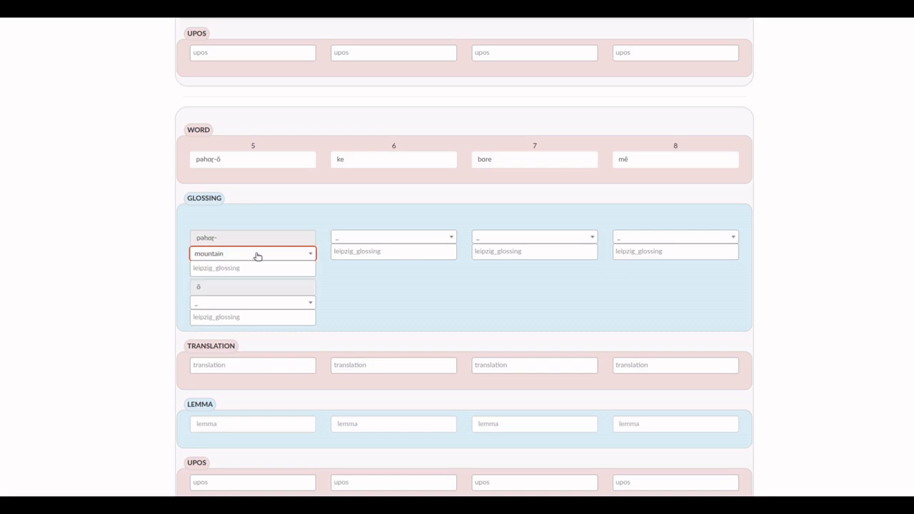
left_click(246, 268)
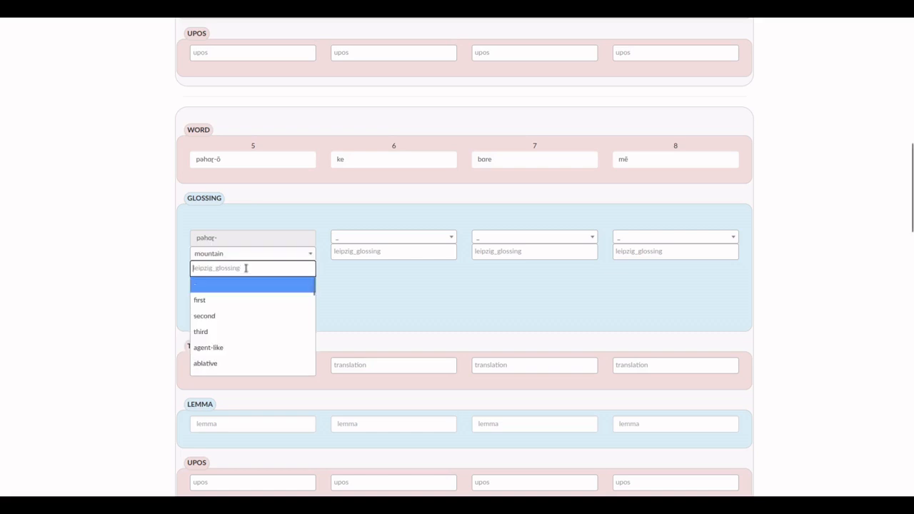
type("noun")
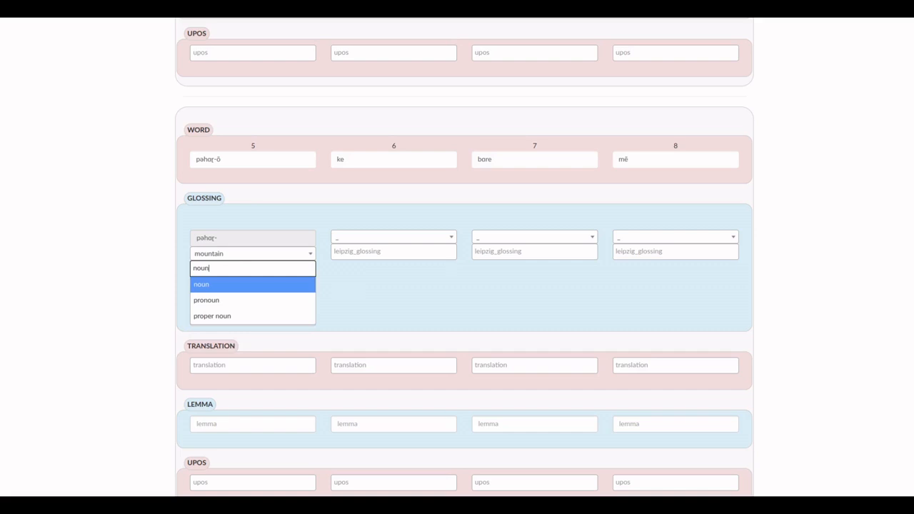
key("Return")
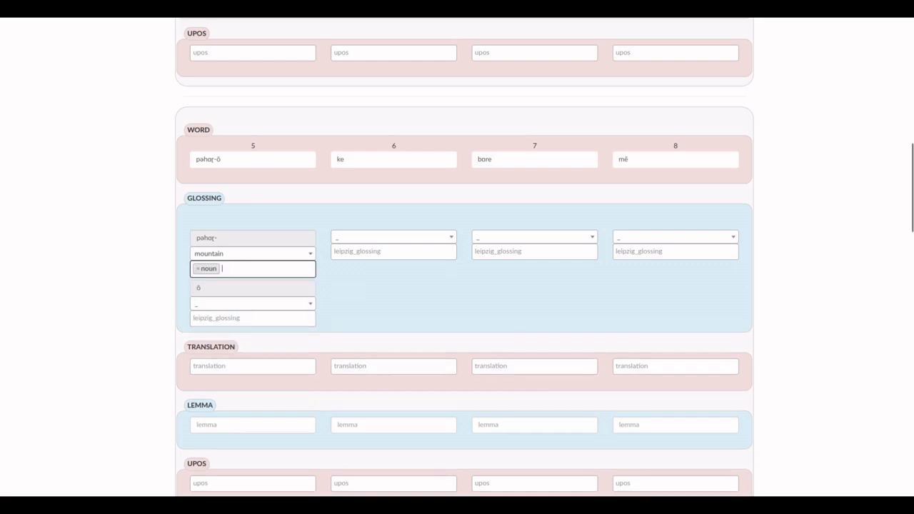
Give word 5's suffix õ the Leipzig tag "plural"
left_click(232, 319)
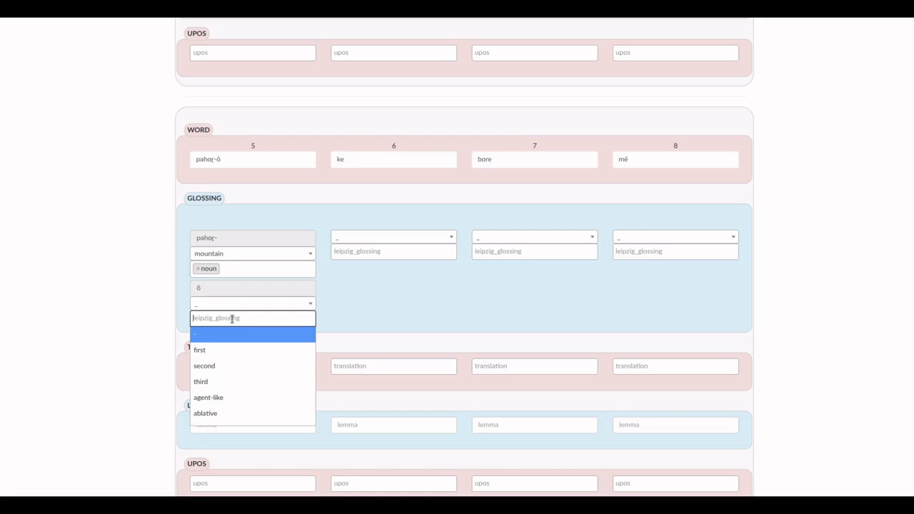
type("plu")
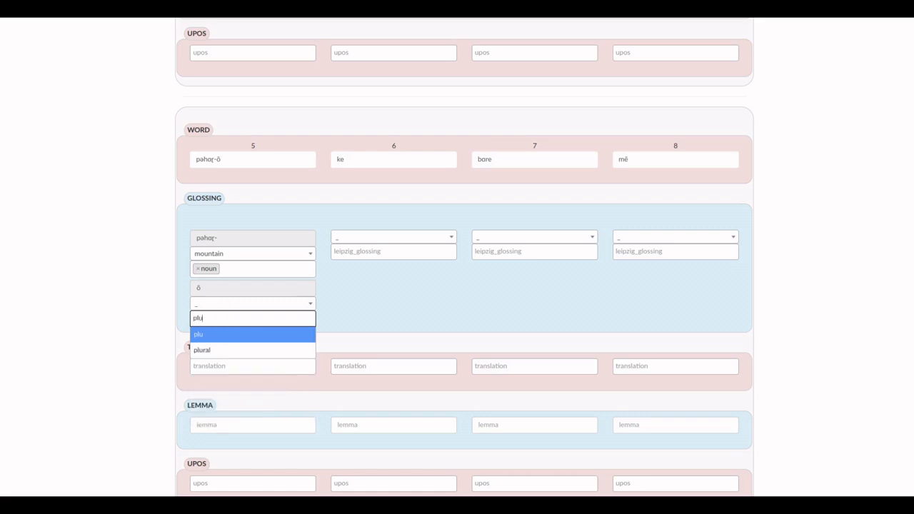
type("ral")
key("Return")
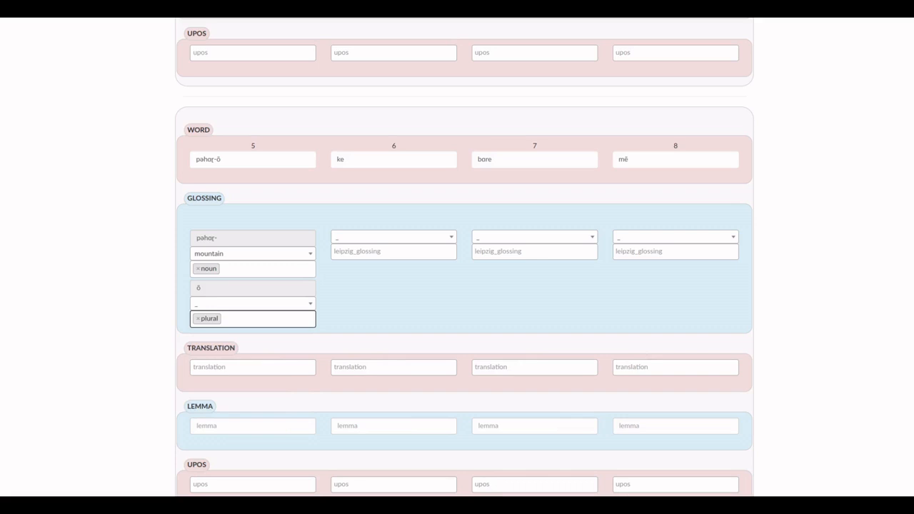
type("dire")
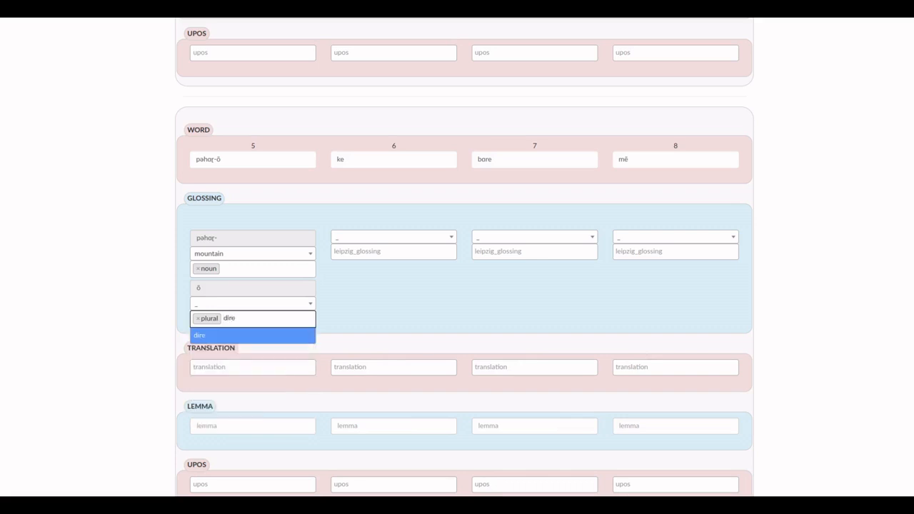
key("BackSpace")
key("BackSpace")
key("BackSpace")
key("BackSpace")
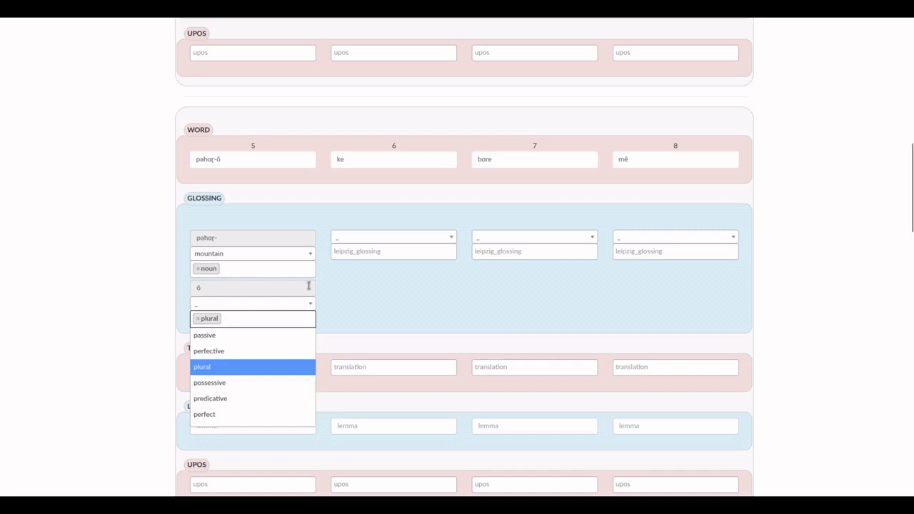
left_click(407, 315)
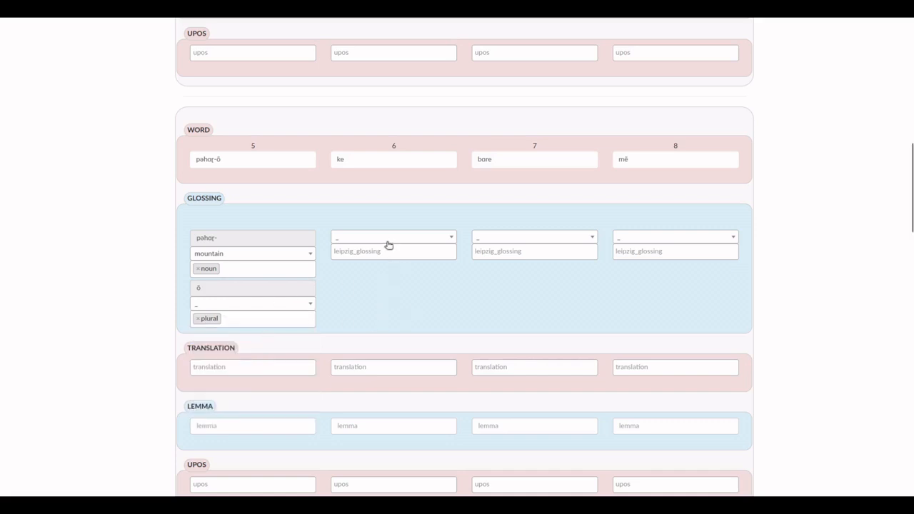
Enter "mountains" as the translation of word 5, pəhɑɽ-õ
left_click(271, 371)
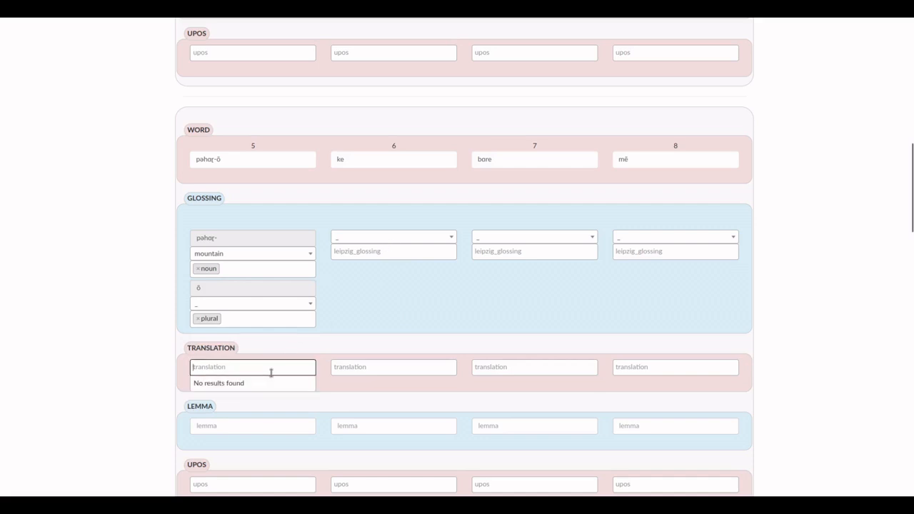
type("mounnta")
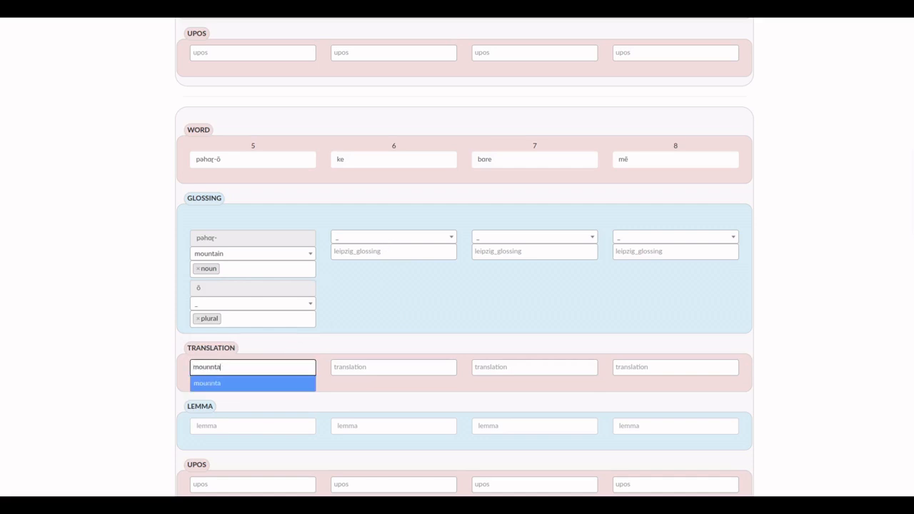
key("BackSpace")
key("BackSpace")
key("BackSpace")
type("ains")
key("Return")
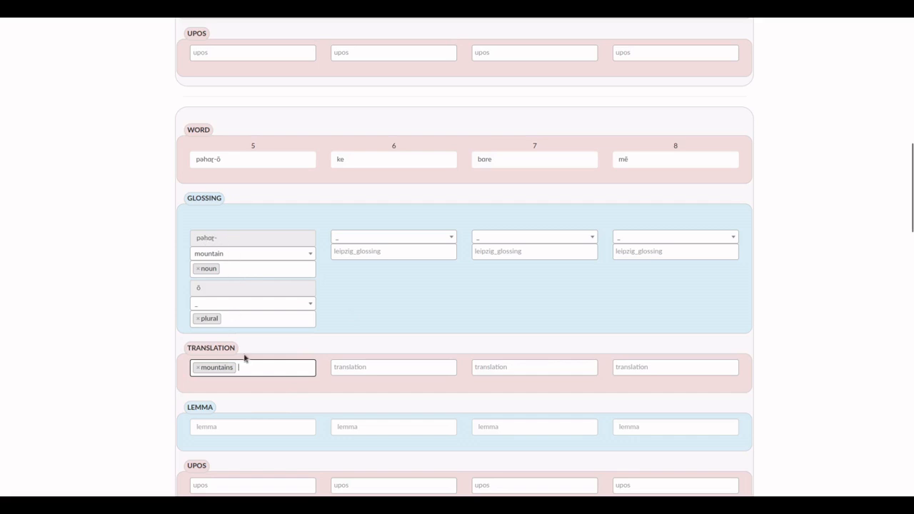
Review the stem of word 5 and the glossing, translation, lemma and UPOS rows across the interlinear gloss
scroll(291, 386, "down", 3)
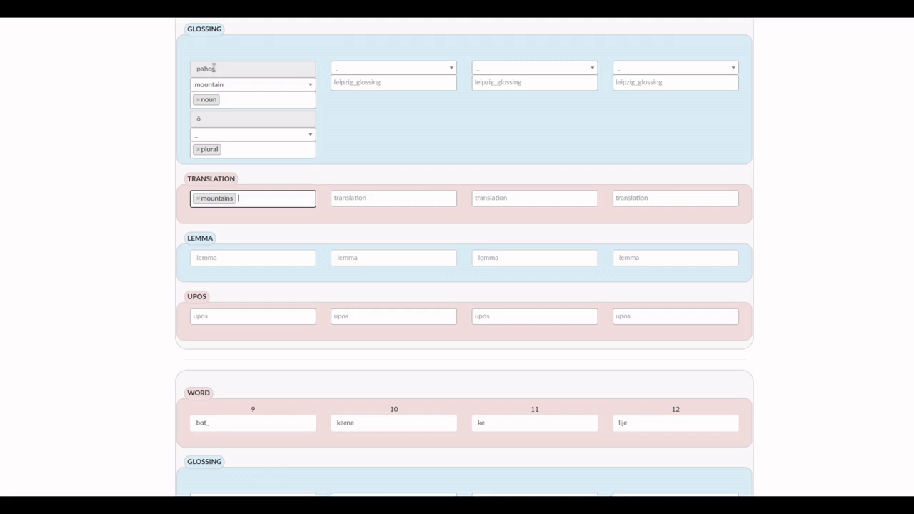
left_click_drag(213, 68, 201, 68)
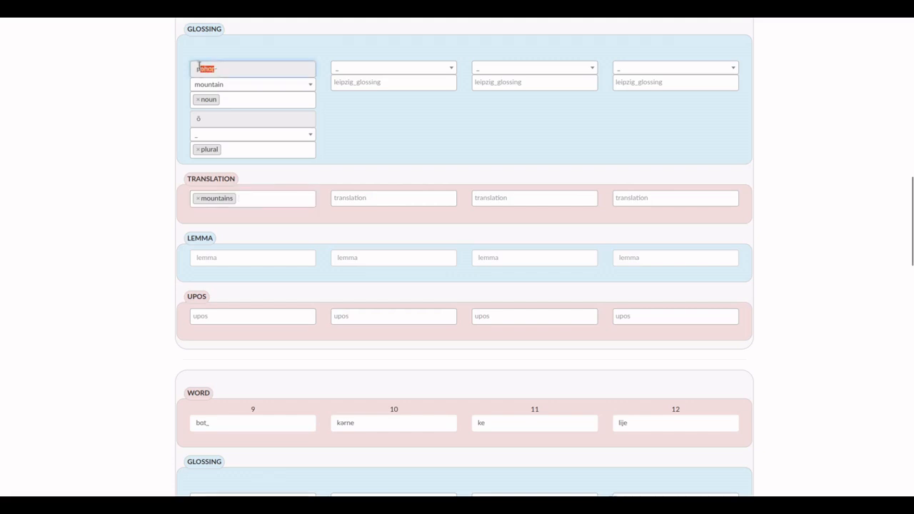
left_click(362, 142)
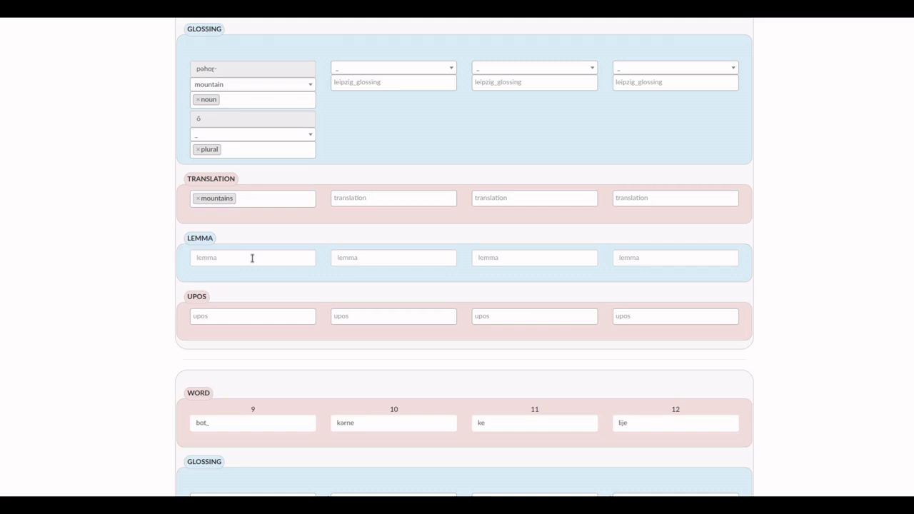
scroll(252, 259, "up", 1)
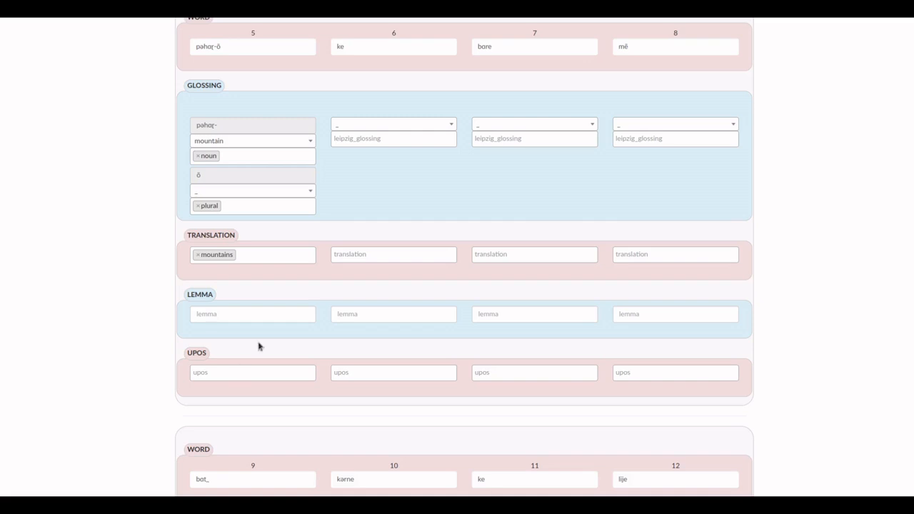
scroll(383, 288, "up", 2)
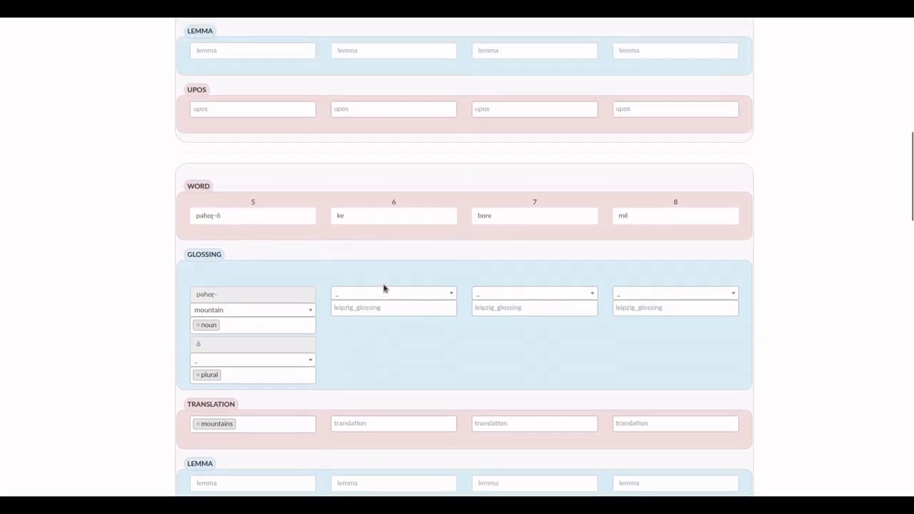
scroll(383, 288, "up", 3)
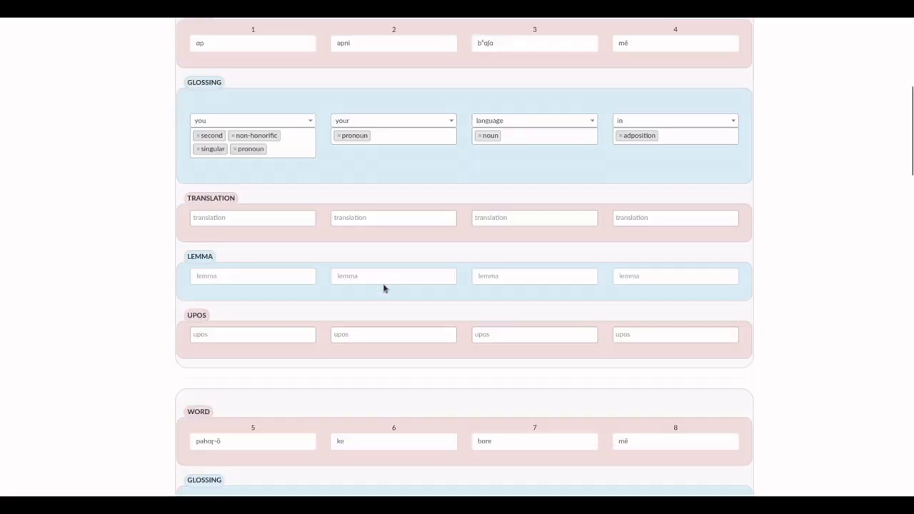
scroll(384, 287, "up", 2)
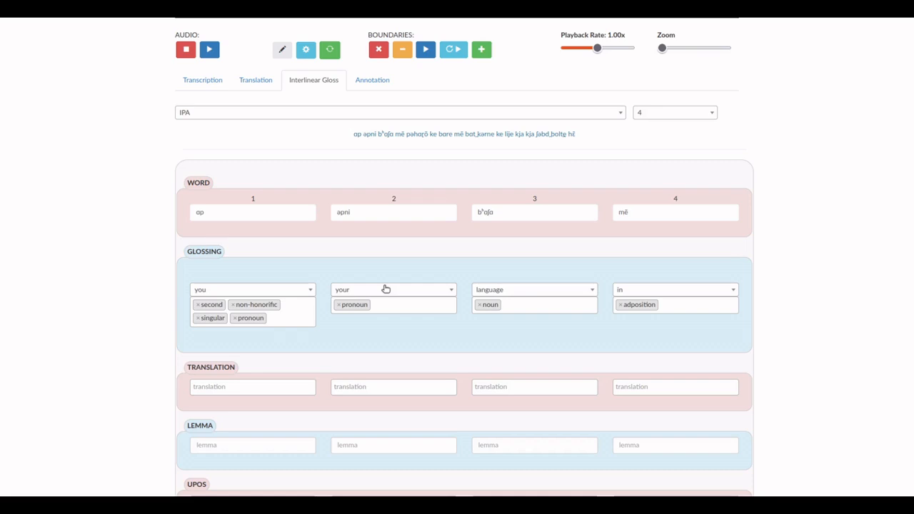
scroll(386, 289, "up", 3)
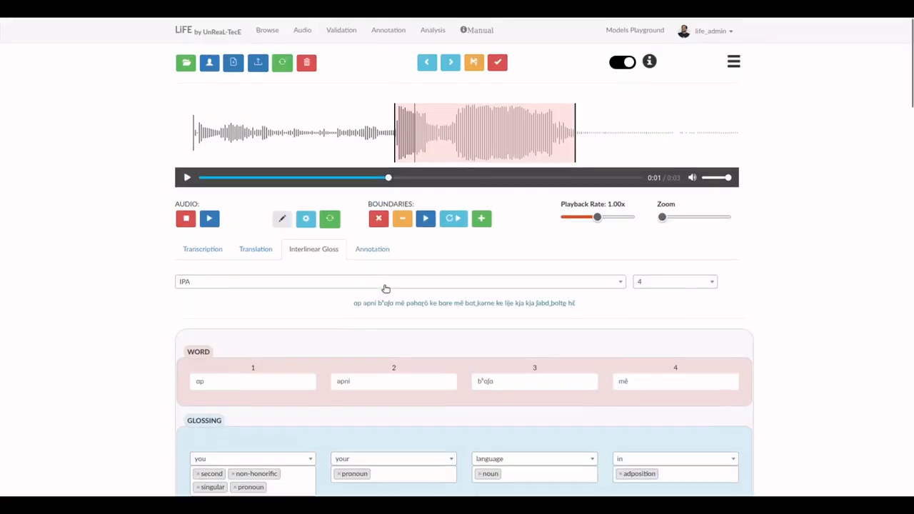
scroll(386, 288, "down", 6)
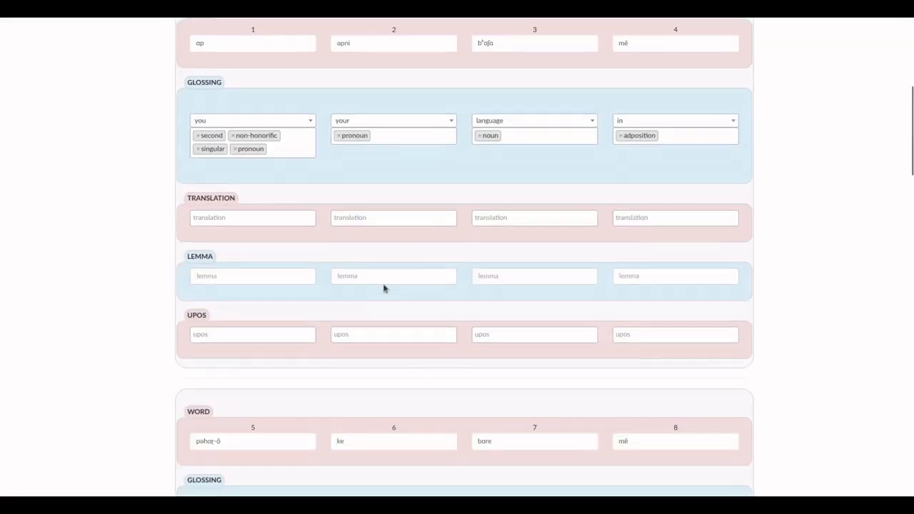
scroll(384, 287, "down", 5)
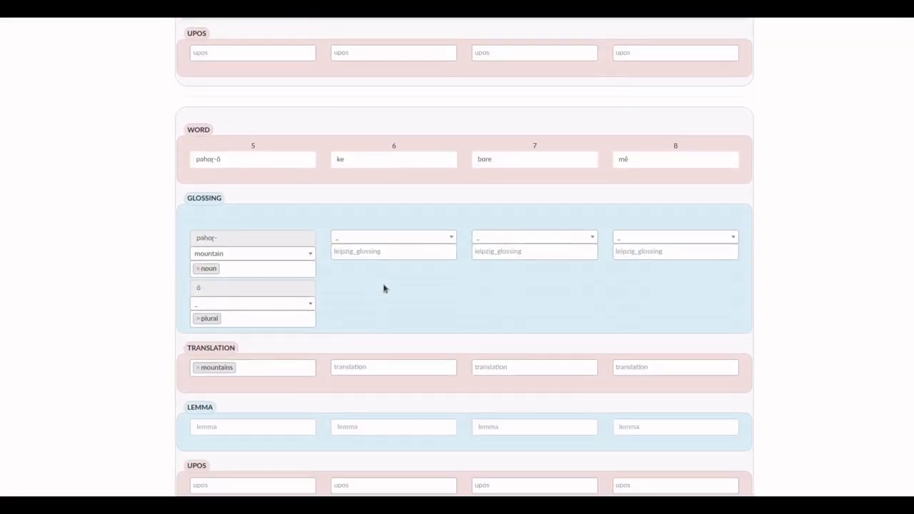
scroll(383, 288, "down", 3)
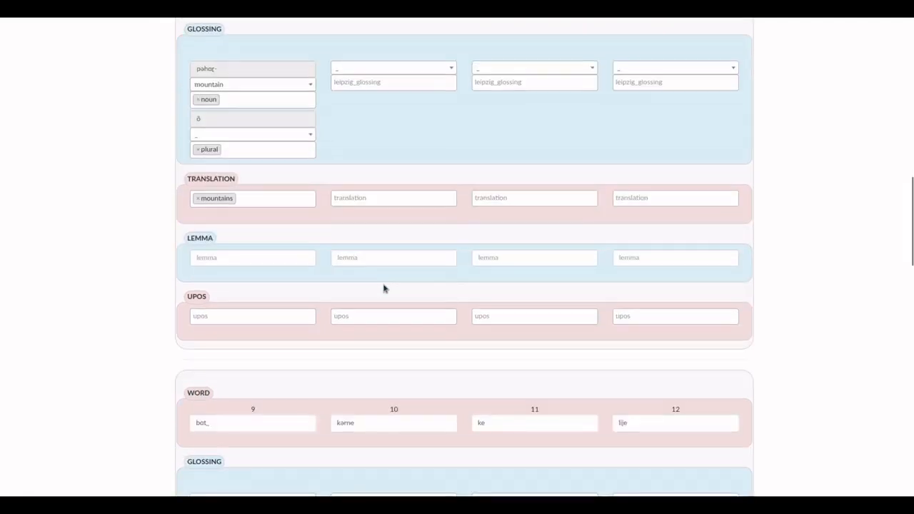
scroll(383, 288, "down", 5)
Save the recording's transcription together with its interlinear gloss
scroll(383, 287, "up", 17)
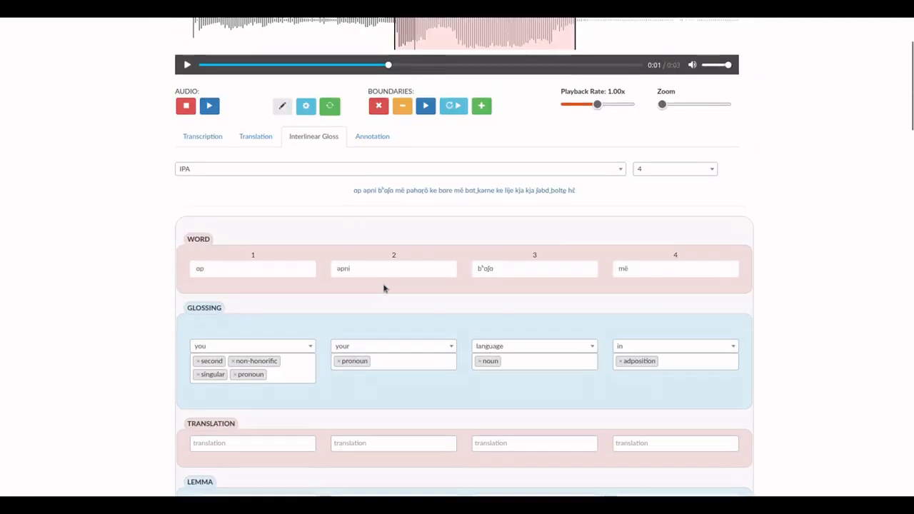
scroll(384, 288, "up", 2)
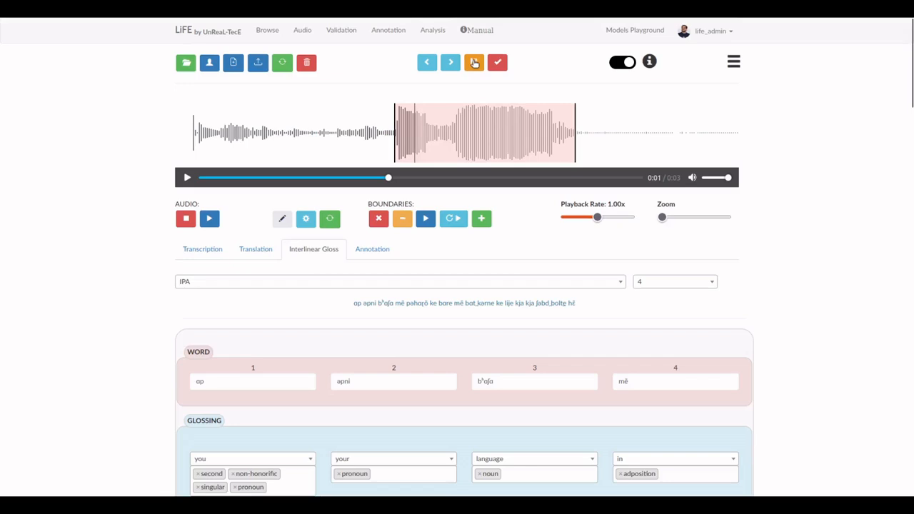
left_click(474, 63)
left_click(547, 277)
scroll(474, 265, "down", 3)
scroll(474, 266, "up", 1)
scroll(472, 267, "up", 2)
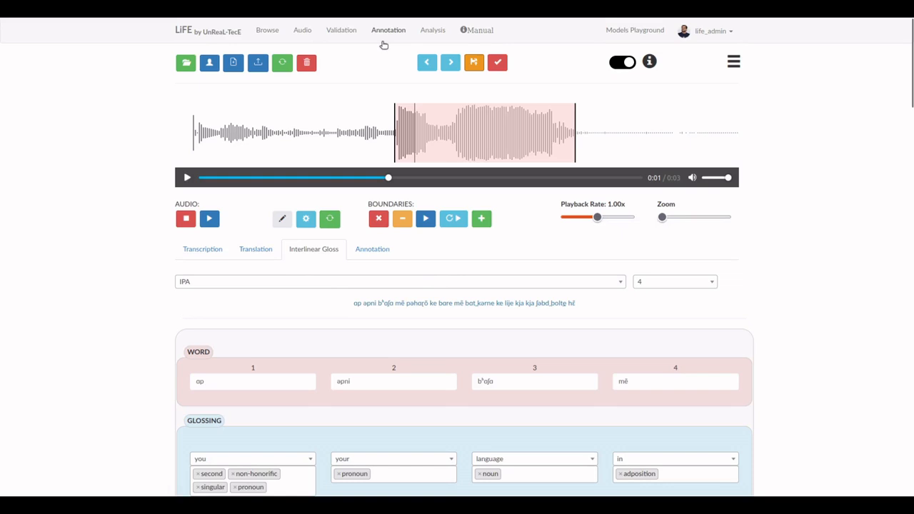
Check the recording's Transcribed status in the project's file list and mark the recording as transcribed in the transcription editor
left_click(265, 32)
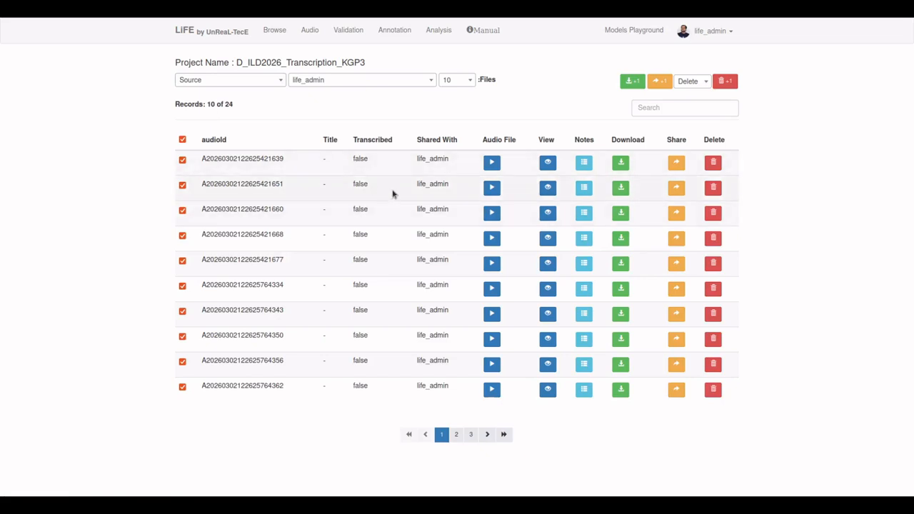
left_click(309, 33)
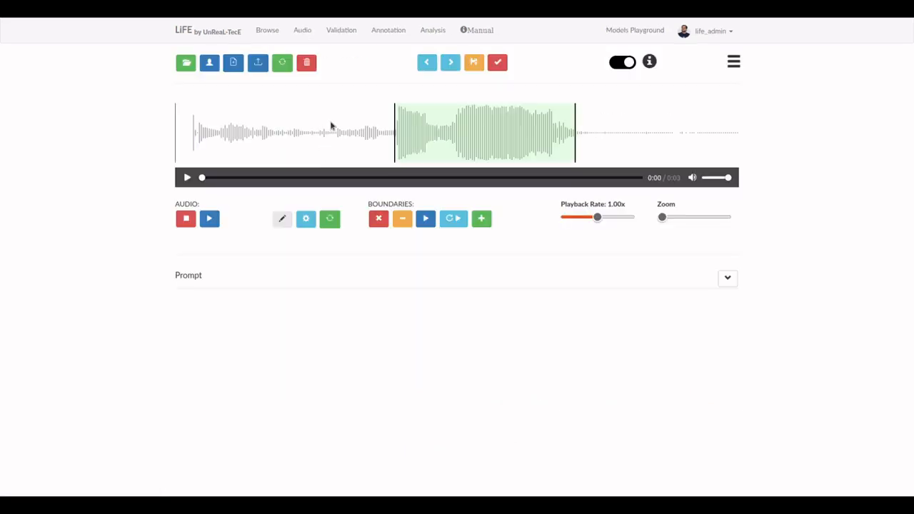
left_click(504, 63)
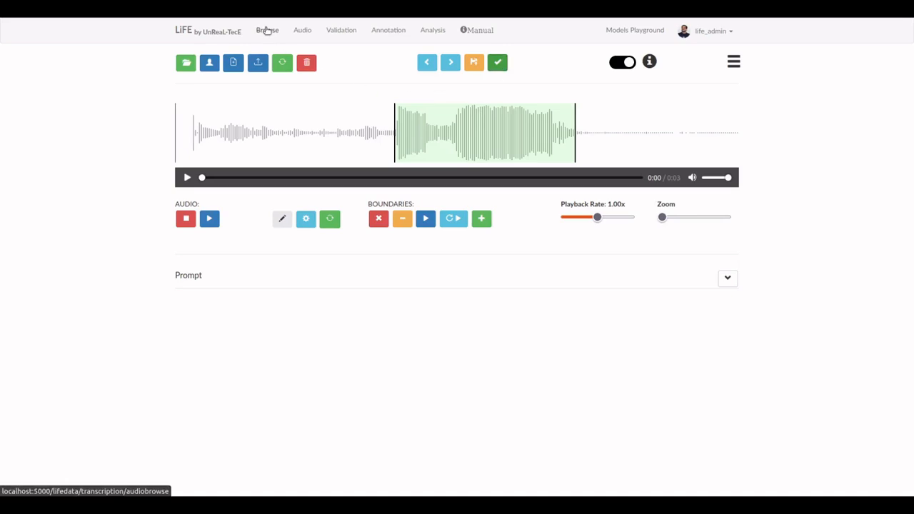
Check the first recording's Transcribed status in the project's file list and play its audio
left_click(267, 30)
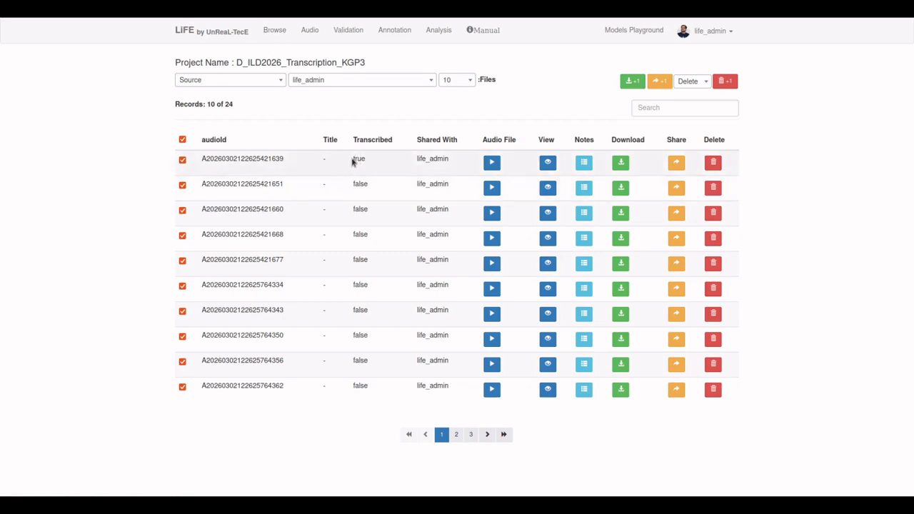
left_click_drag(353, 159, 370, 163)
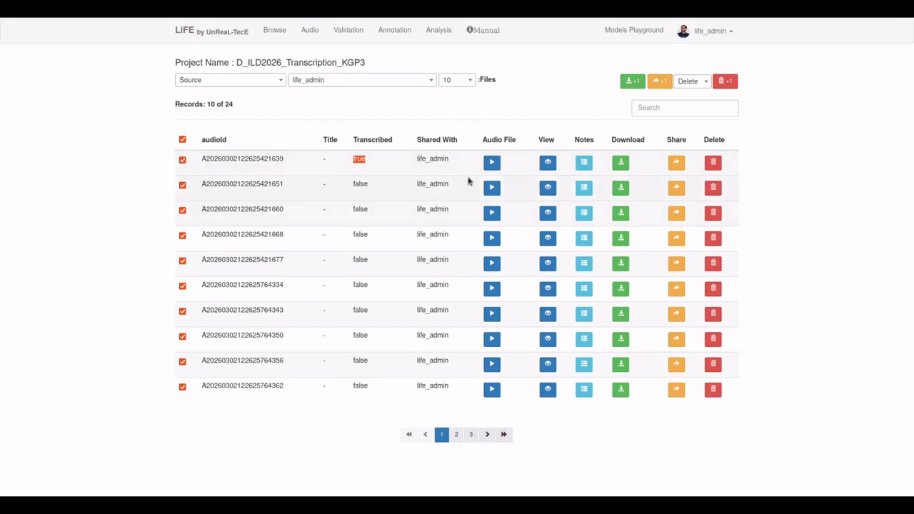
left_click(493, 164)
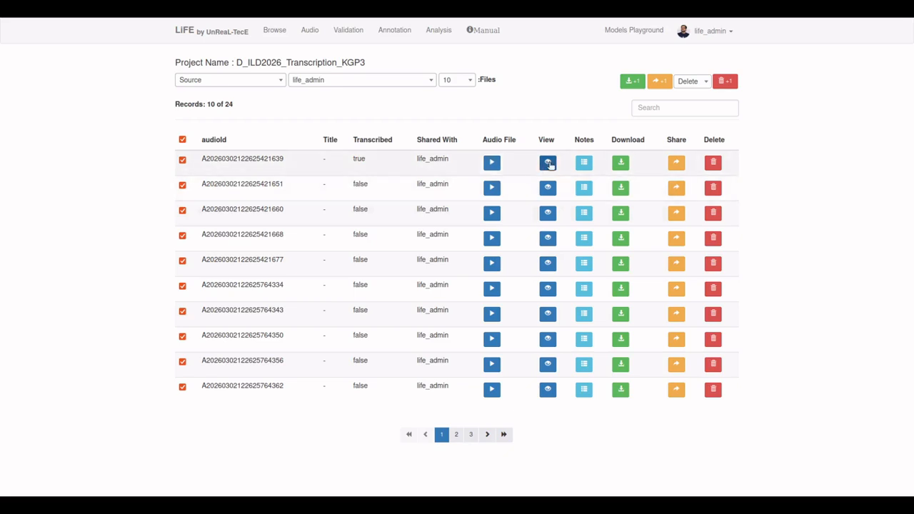
View the first recording's transcription and translation, inspect which layers can be displayed, and move on to the next record
left_click(548, 165)
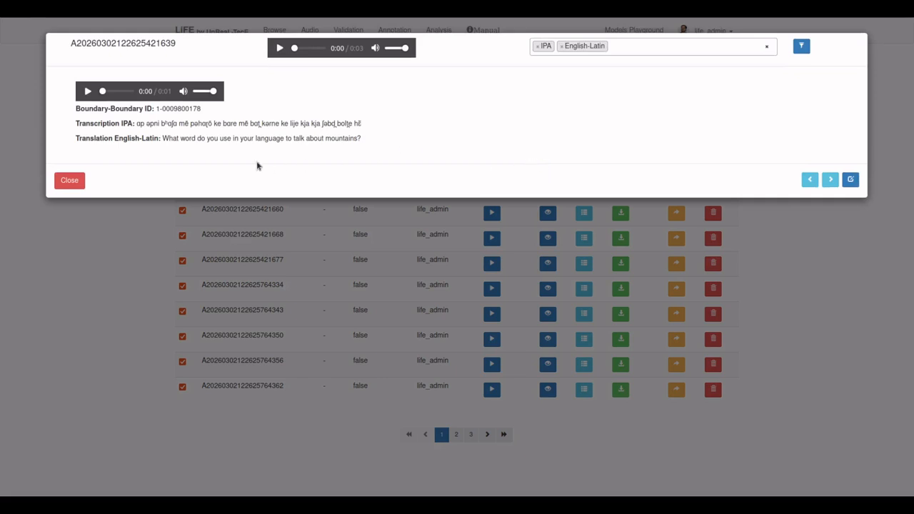
left_click(651, 43)
left_click(651, 42)
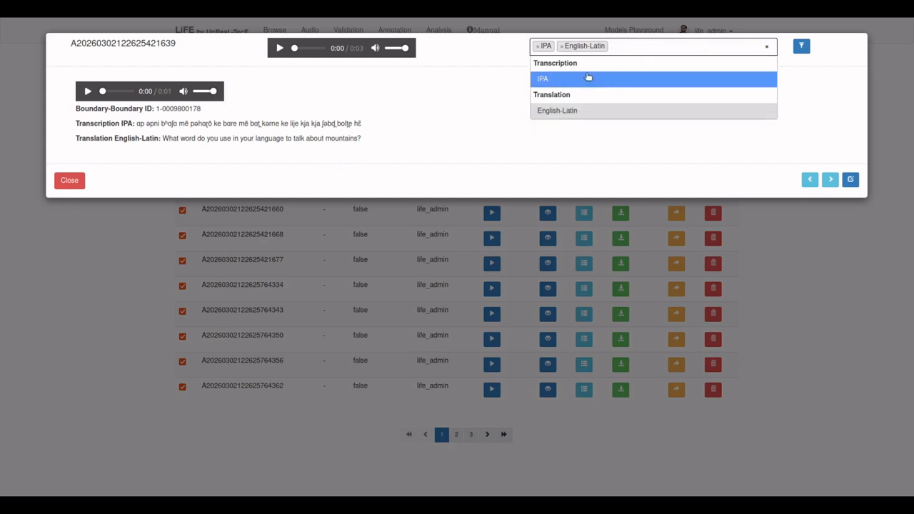
left_click(361, 128)
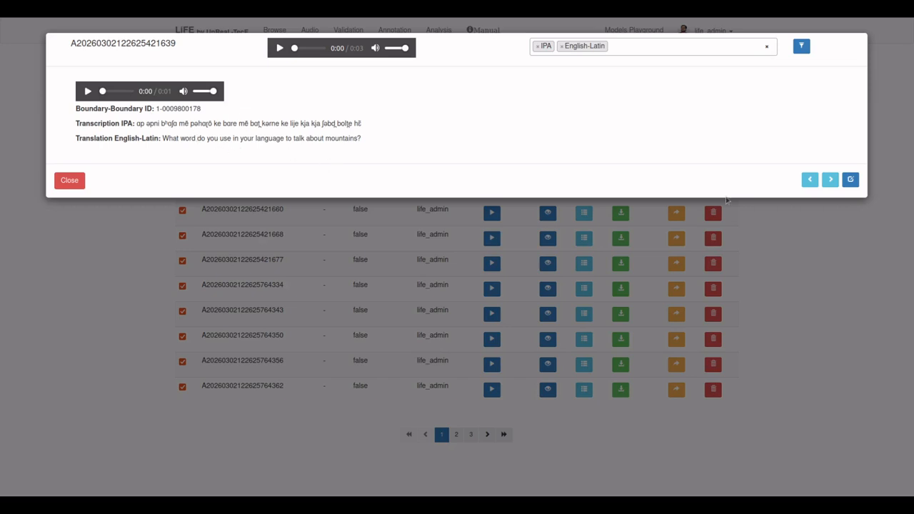
left_click(829, 181)
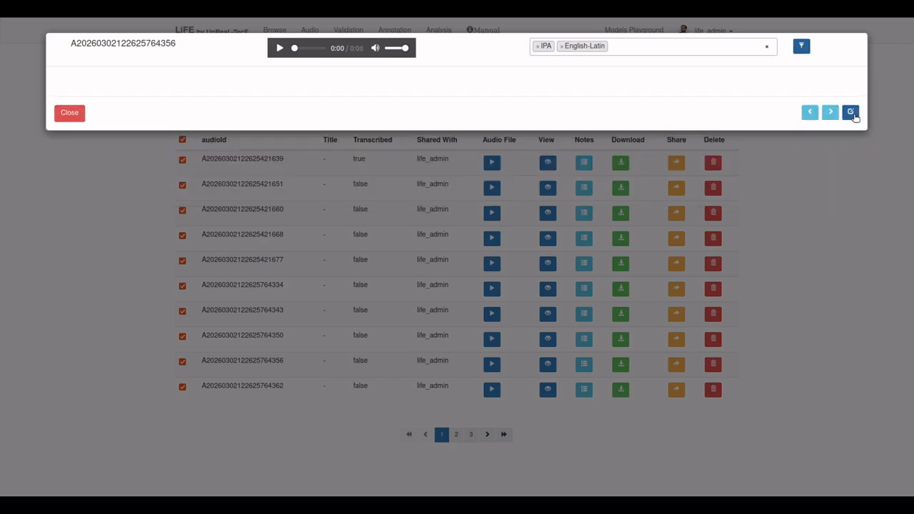
Open the transcription editor from the record view and select the marked speech boundary to examine its IPA transcription
left_click(851, 112)
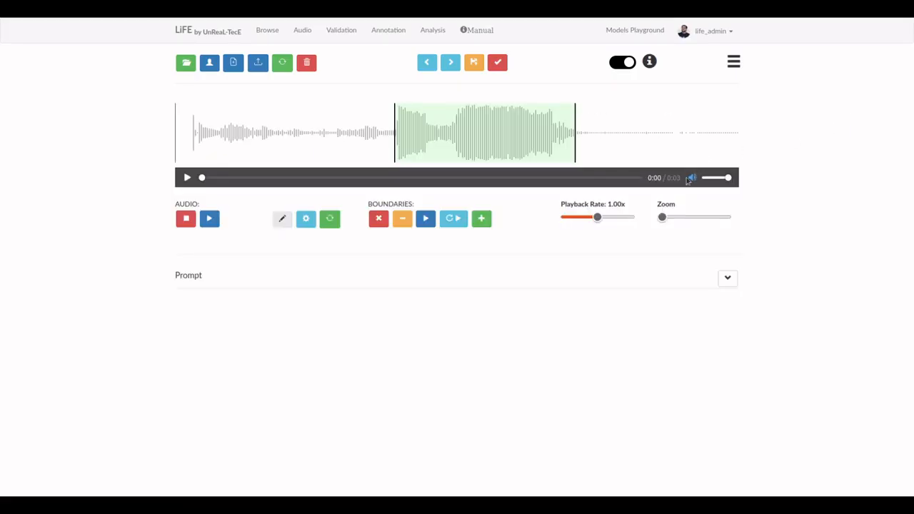
mouse_move(529, 161)
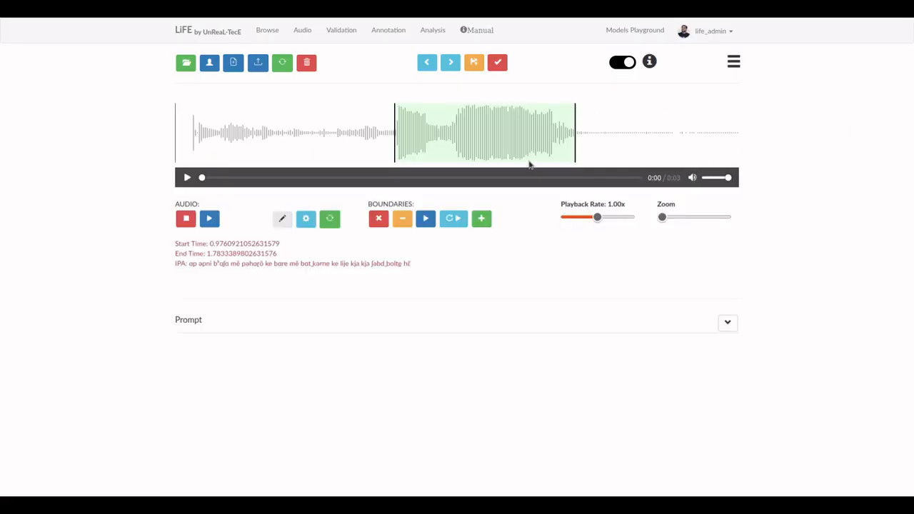
left_click(507, 132)
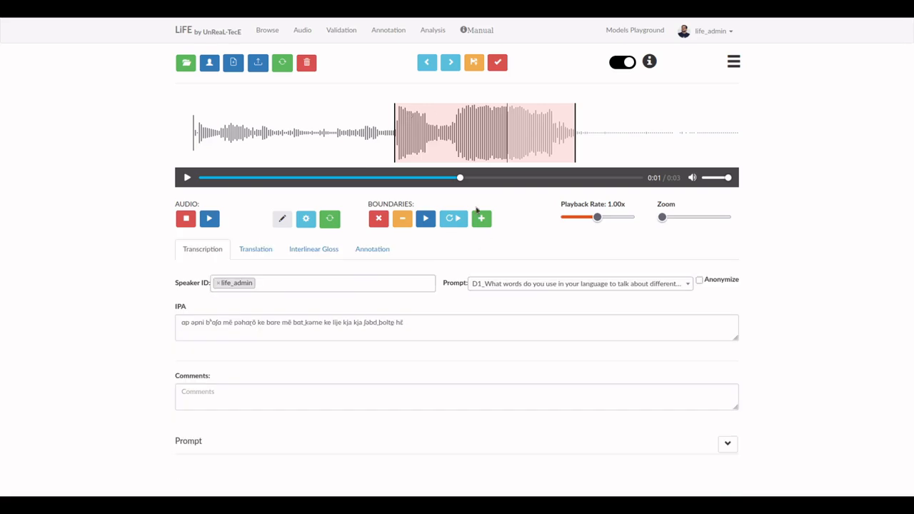
left_click(407, 158)
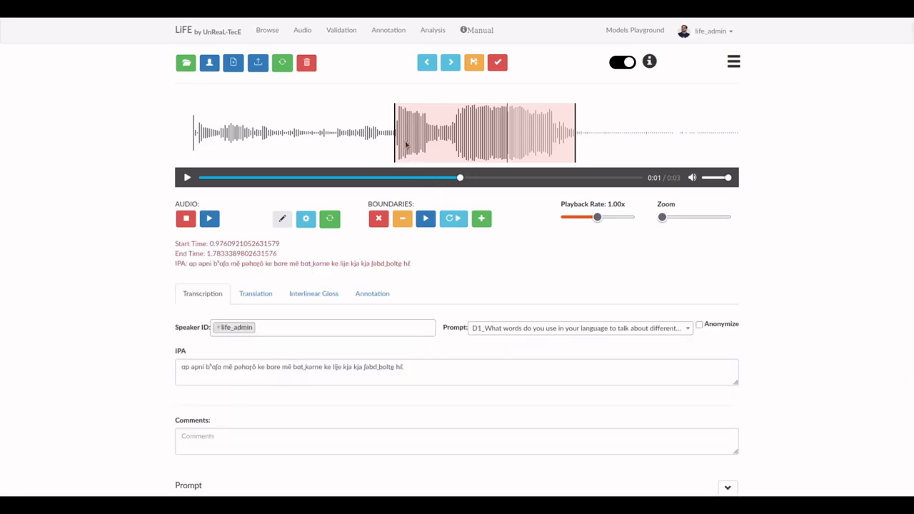